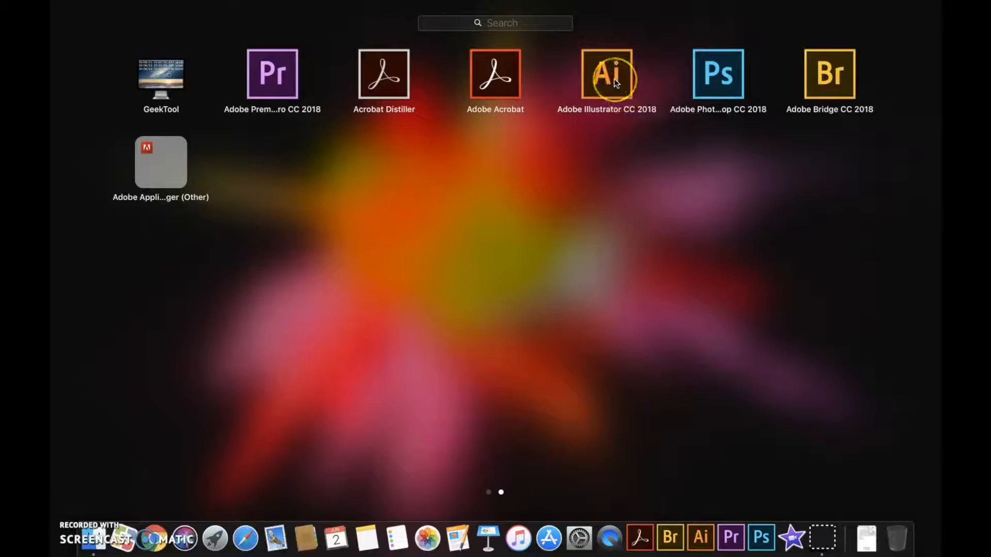
# Launch Adobe Illustrator CC 2018 and start a new document based on the Letter print preset.
pyautogui.click(614, 80)
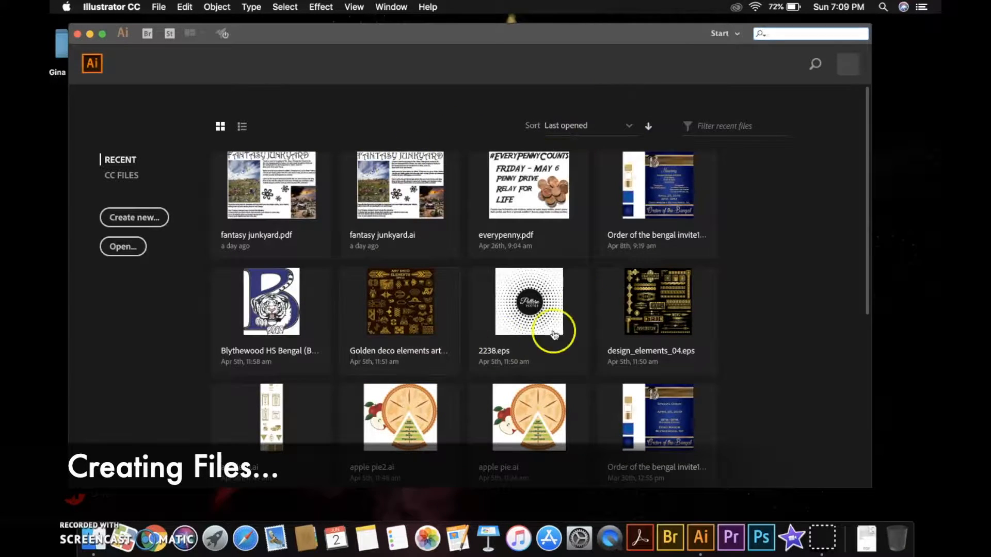
pyautogui.click(137, 219)
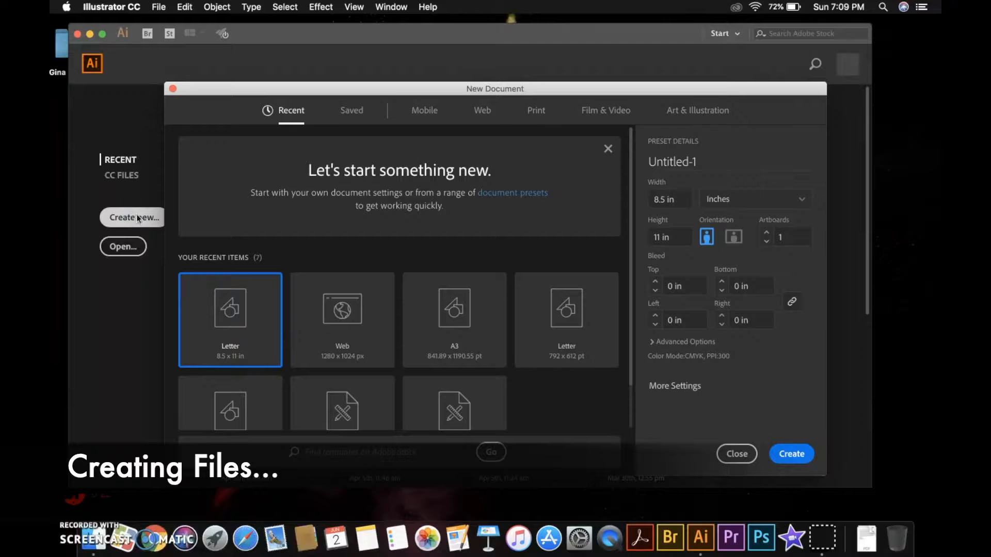
pyautogui.click(166, 208)
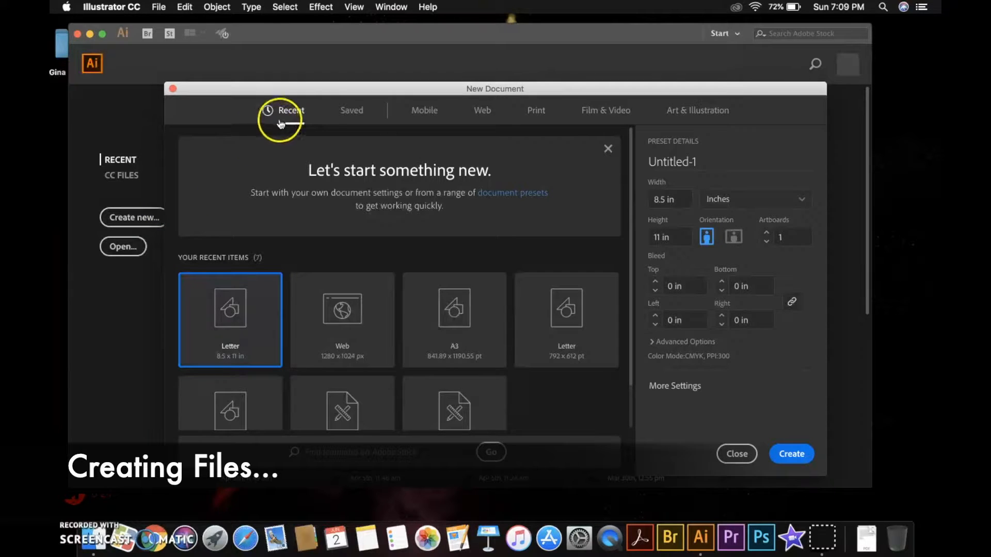
pyautogui.click(534, 117)
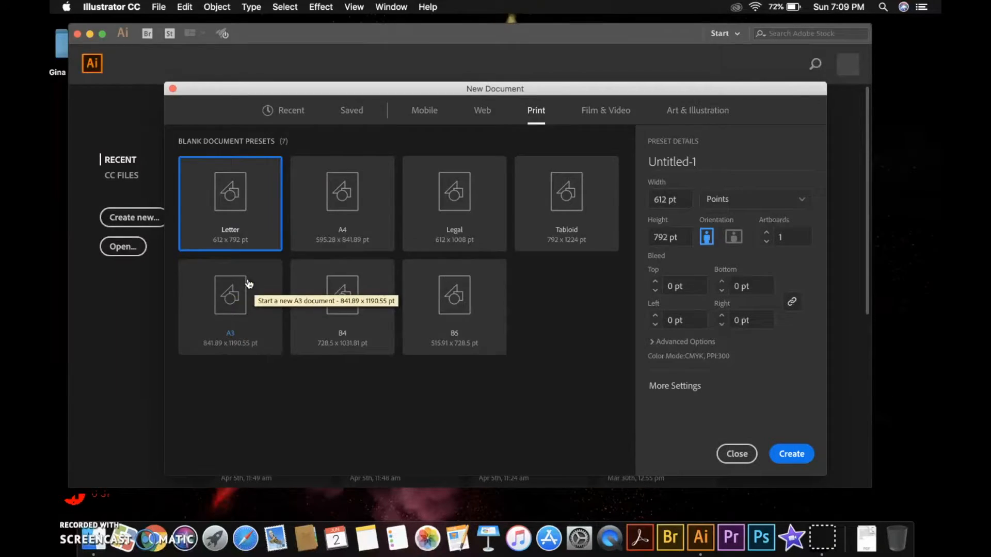
pyautogui.click(246, 219)
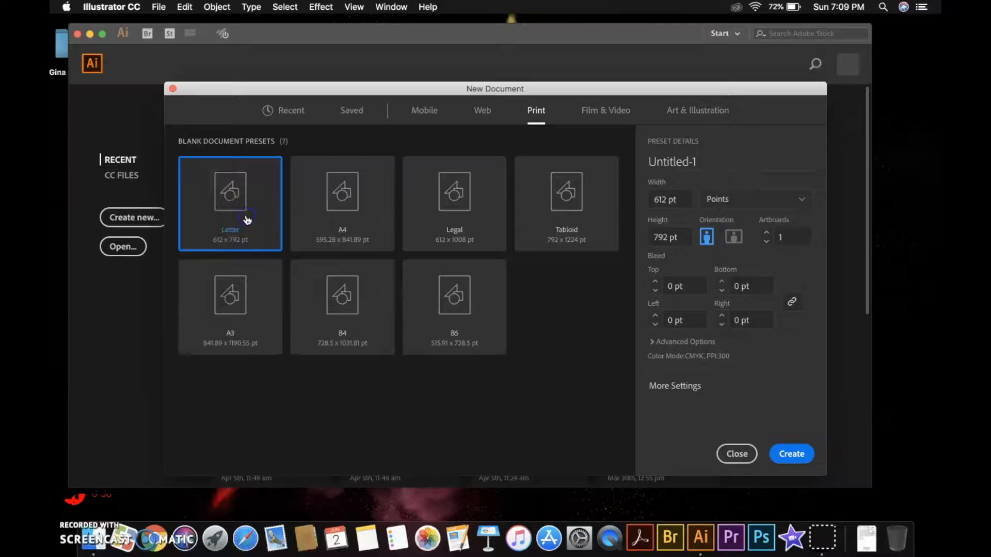
# Set the document units to inches and the orientation to landscape, check the additional settings, and create the document.
pyautogui.click(732, 199)
pyautogui.click(731, 263)
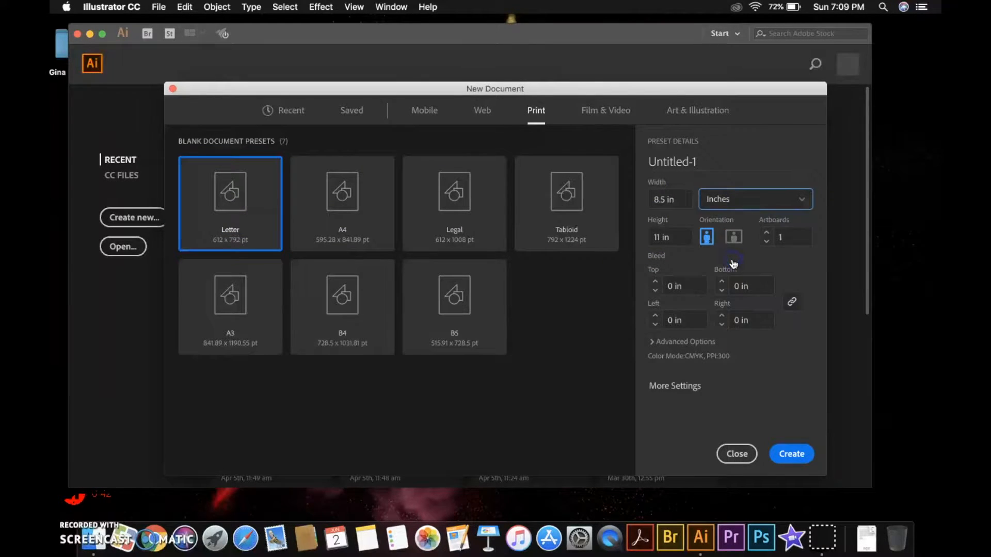
pyautogui.click(733, 237)
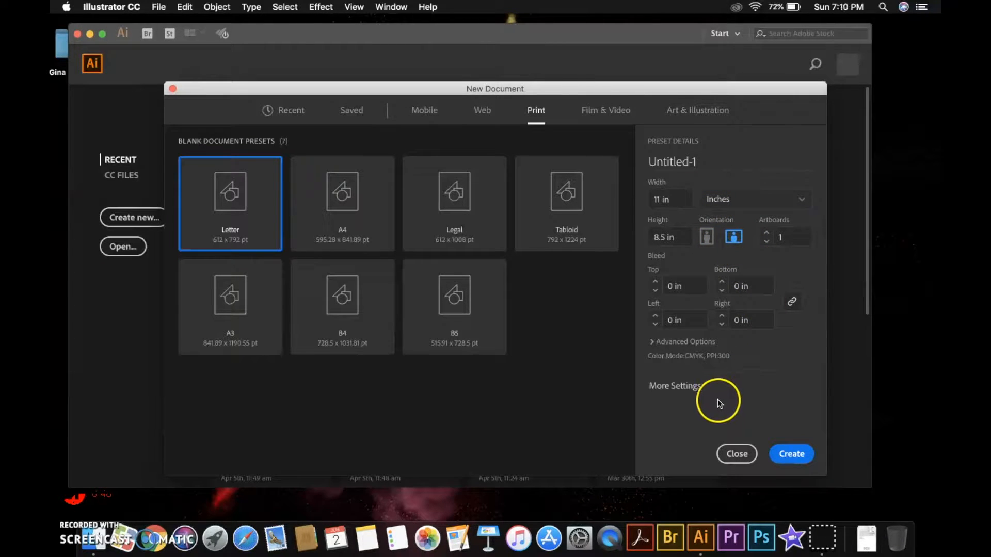
pyautogui.click(684, 388)
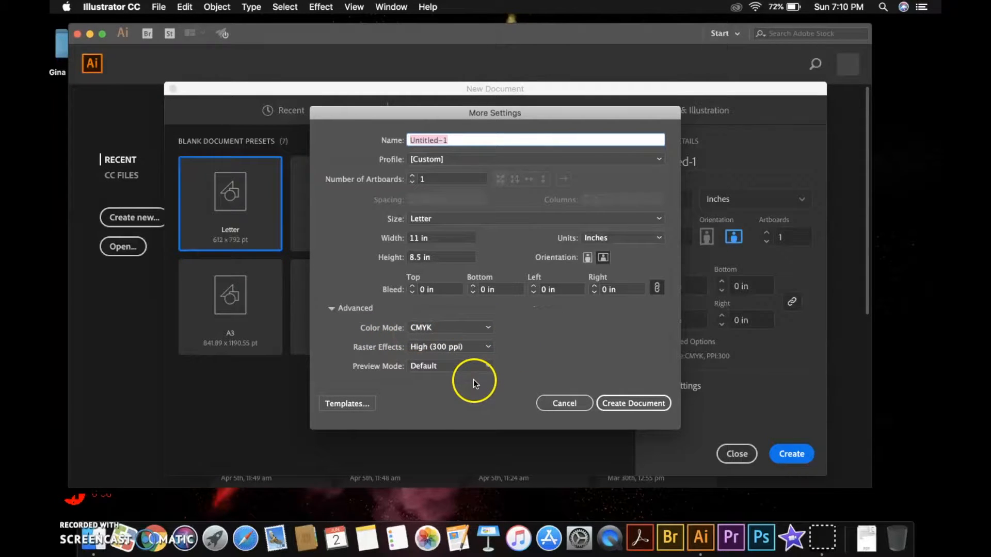
pyautogui.click(560, 406)
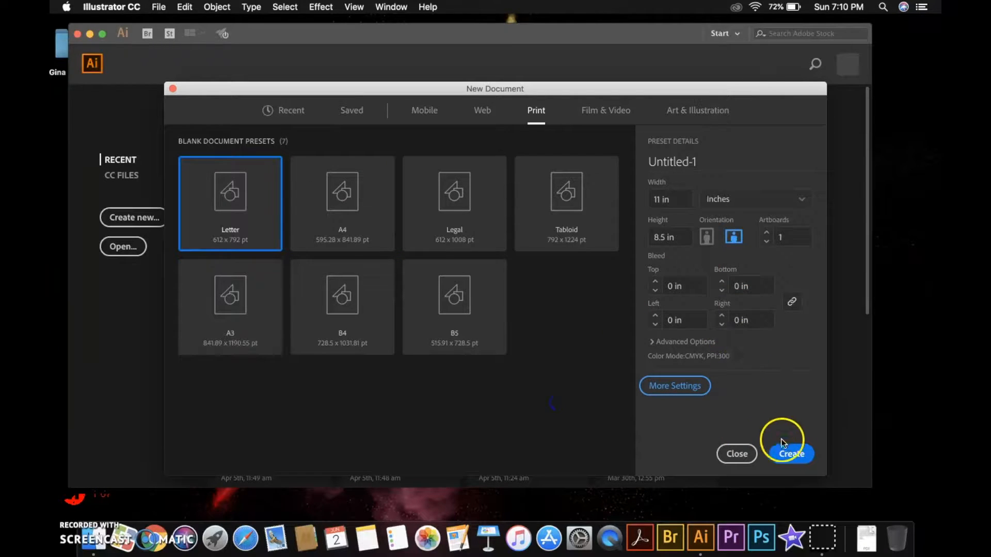
pyautogui.click(792, 459)
pyautogui.click(589, 320)
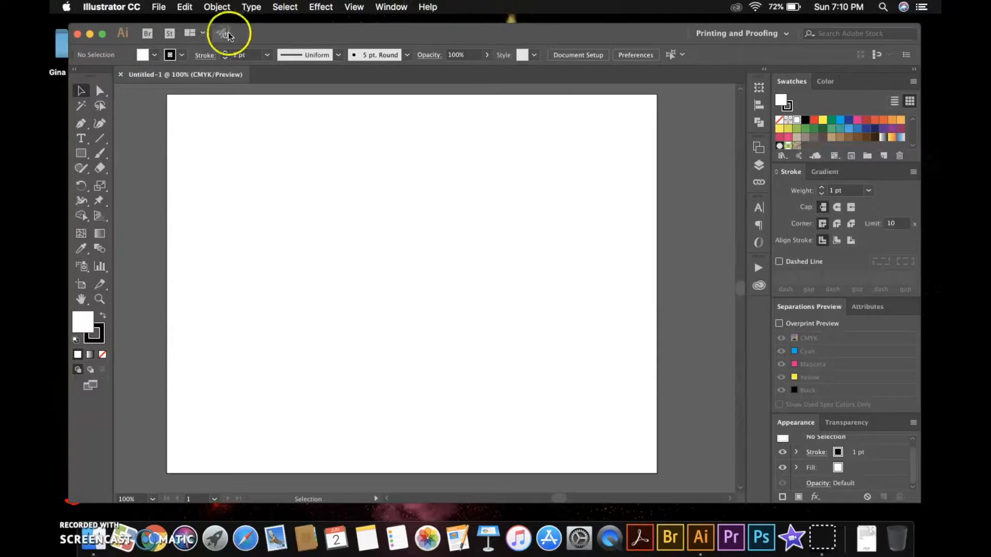
pyautogui.moveTo(239, 35); pyautogui.dragTo(249, 40)
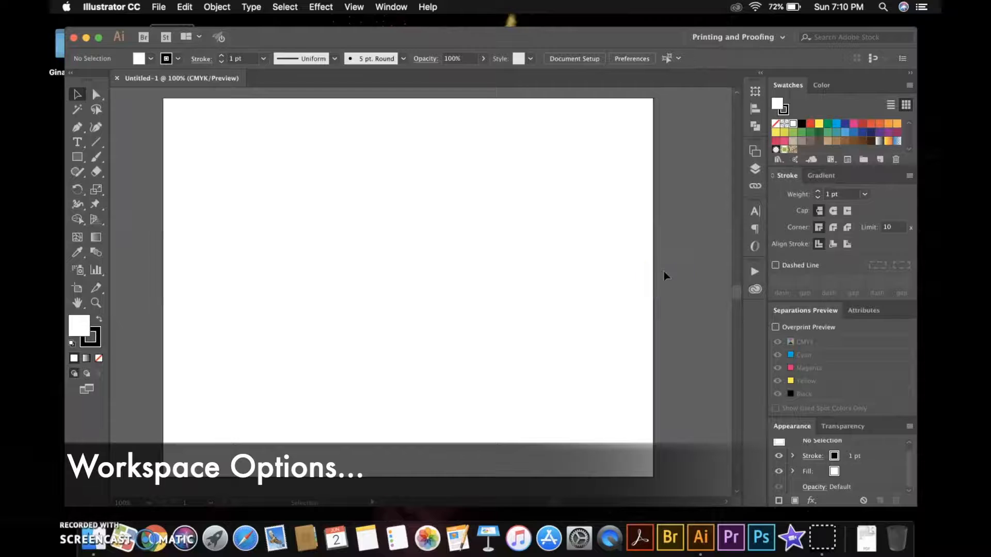
# Switch the workspace to Essentials.
pyautogui.click(391, 7)
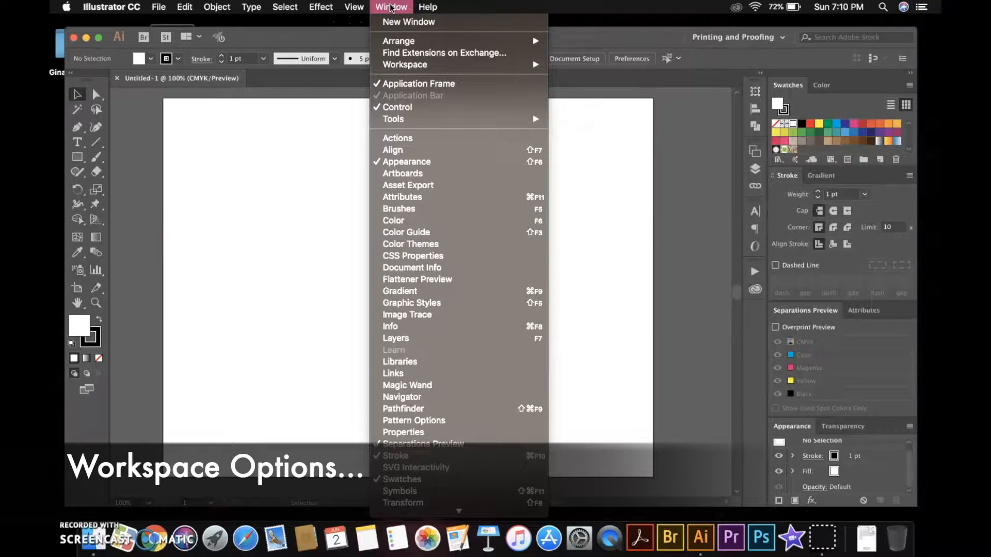
pyautogui.click(395, 65)
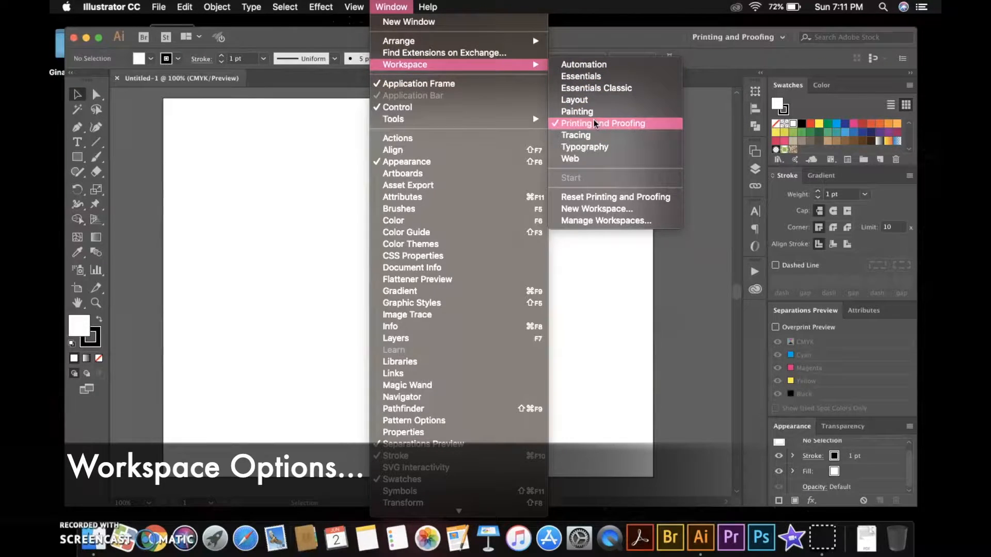
pyautogui.click(600, 78)
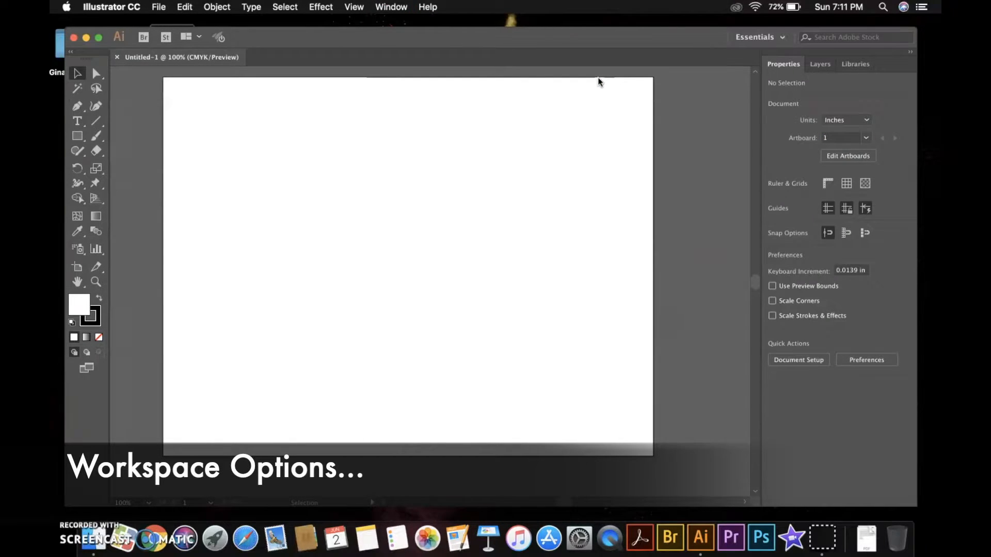
# Switch the workspace to Printing and Proofing and reset it to its default layout.
pyautogui.click(389, 6)
pyautogui.moveTo(398, 65)
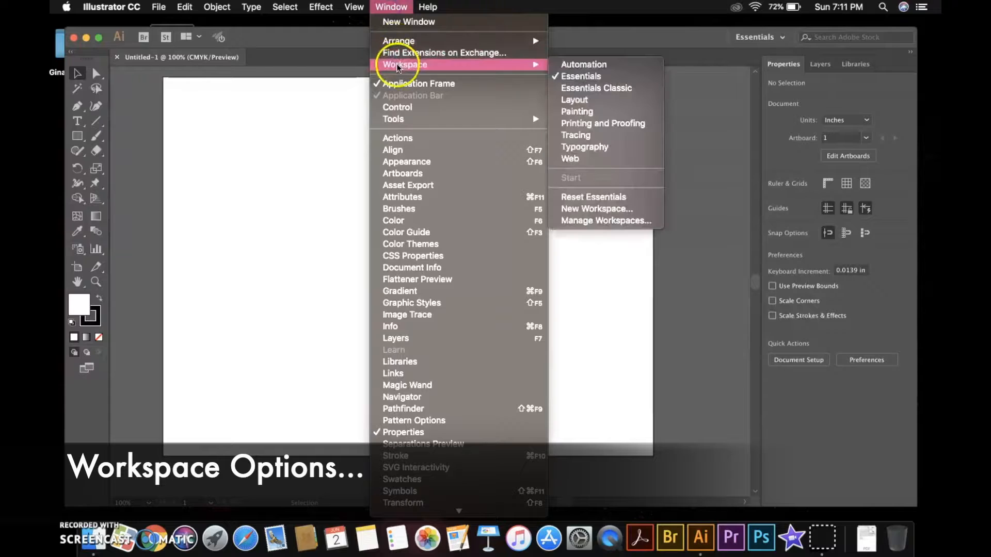
pyautogui.click(601, 124)
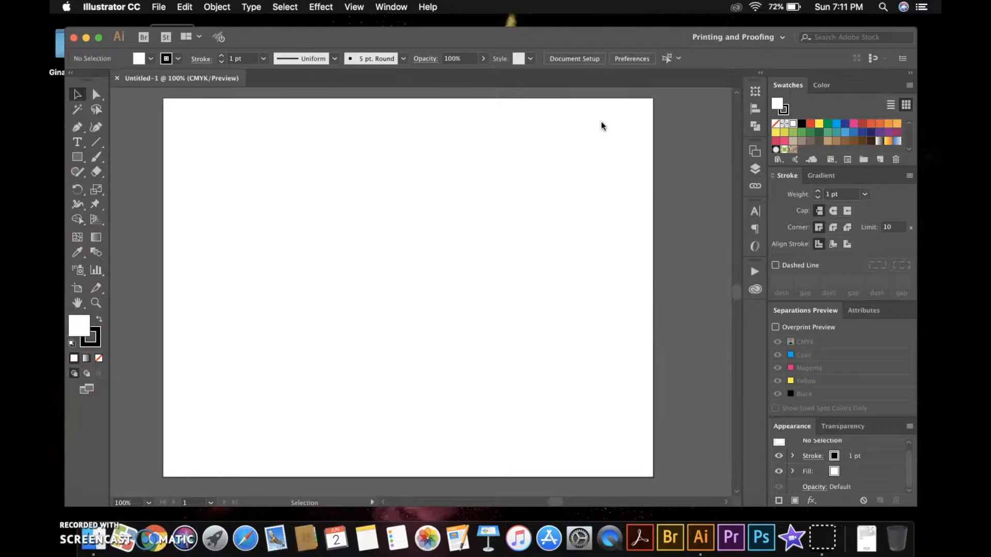
pyautogui.click(406, 8)
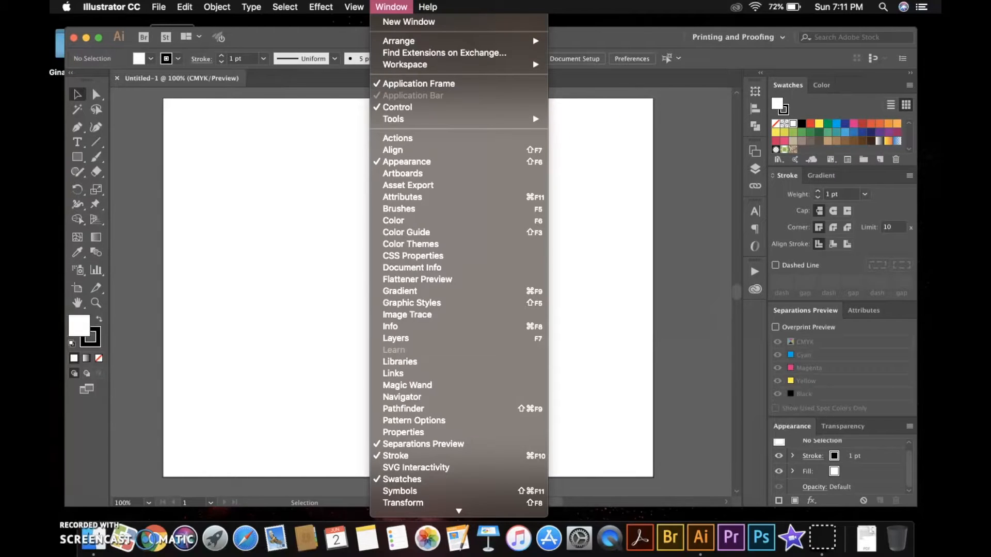
pyautogui.moveTo(402, 65)
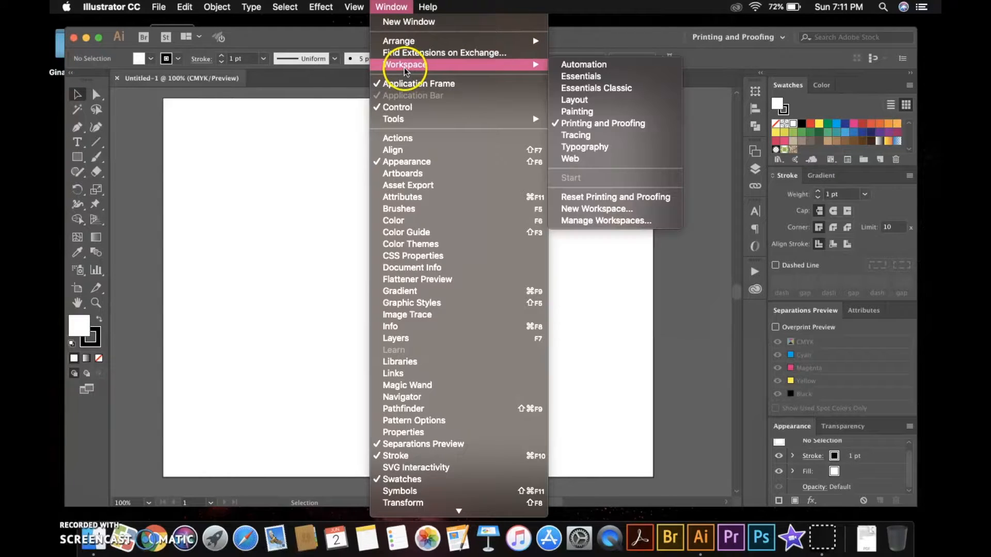
pyautogui.click(595, 201)
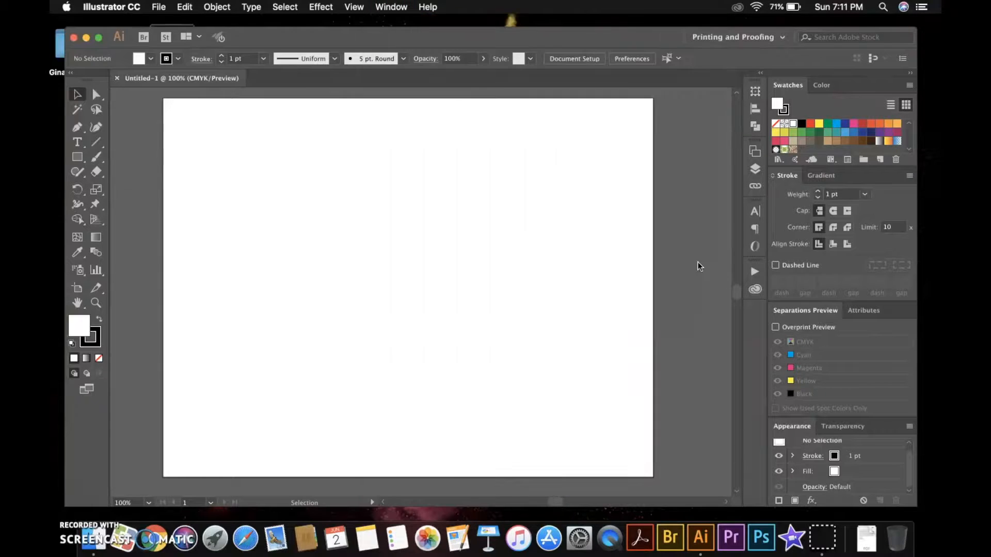
# Detach the shape tools as a floating toolbar and place it over the artboard's upper-left corner.
pyautogui.click(81, 162)
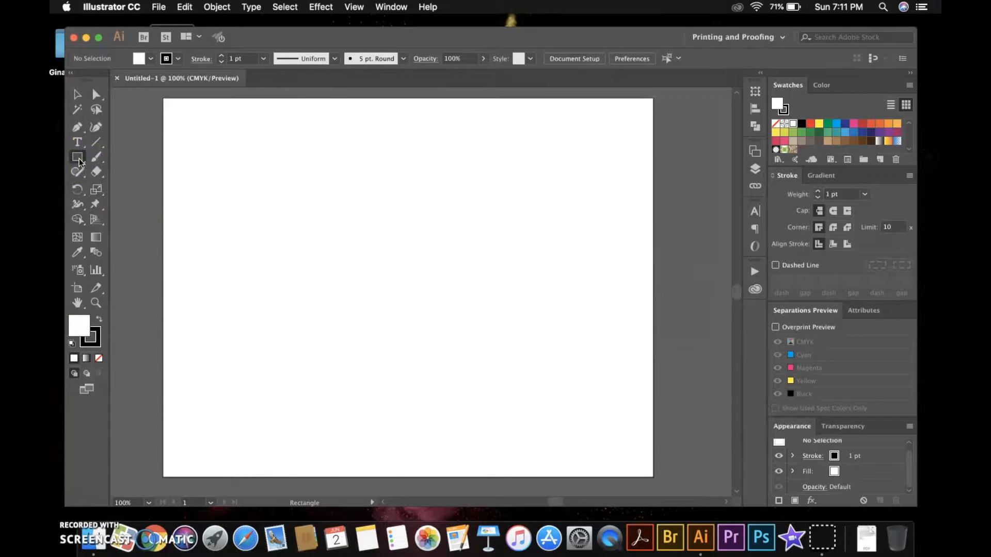
pyautogui.click(80, 162)
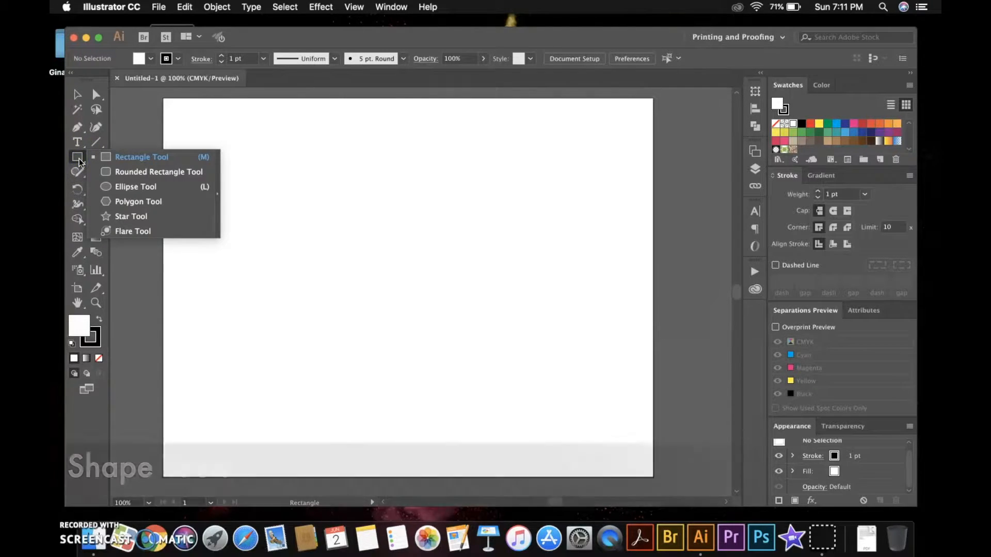
pyautogui.moveTo(206, 208); pyautogui.dragTo(216, 195)
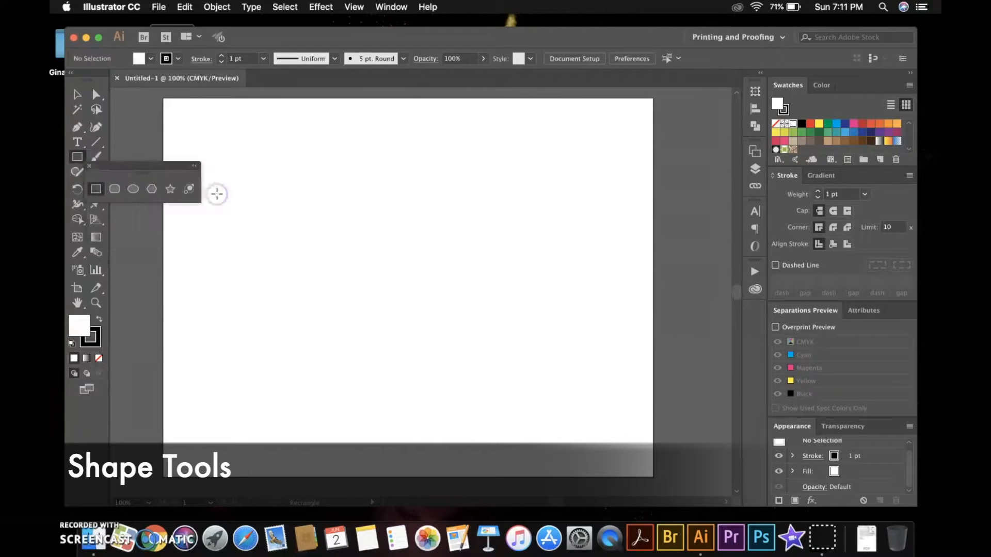
pyautogui.moveTo(138, 166); pyautogui.dragTo(174, 120)
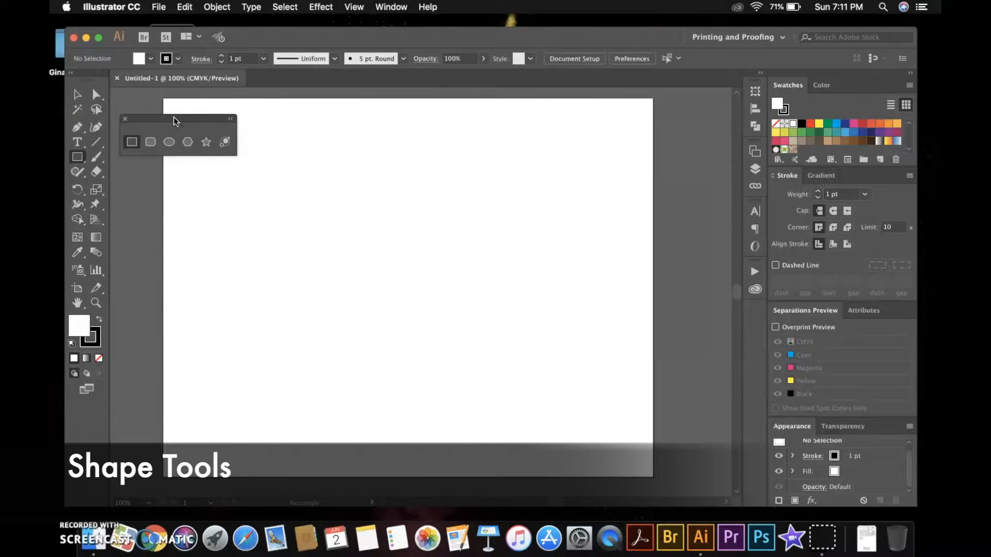
# Draw a wide rectangle in the artboard's upper middle and a square about 2.79 in wide overlapping its lower edge.
pyautogui.moveTo(307, 163); pyautogui.dragTo(506, 260)
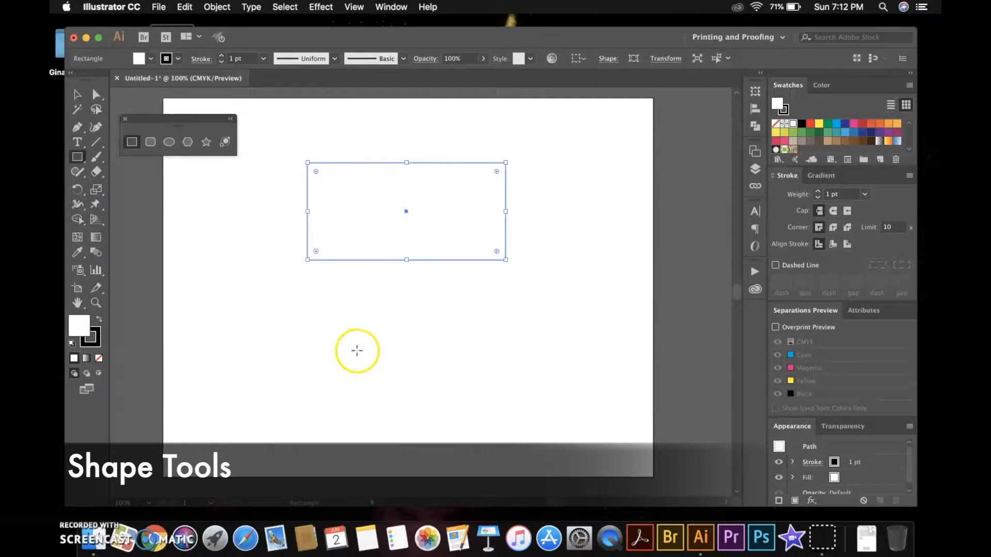
pyautogui.click(375, 363)
pyautogui.moveTo(374, 364); pyautogui.dragTo(482, 239)
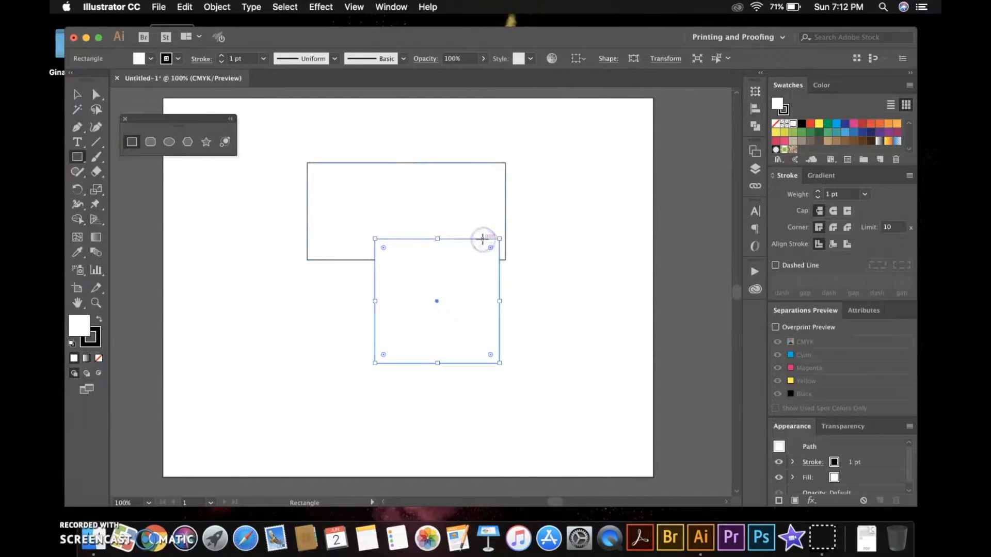
# Create a square exactly 4 in wide and 4 in high and move it up and left over the other rectangles.
pyautogui.click(293, 306)
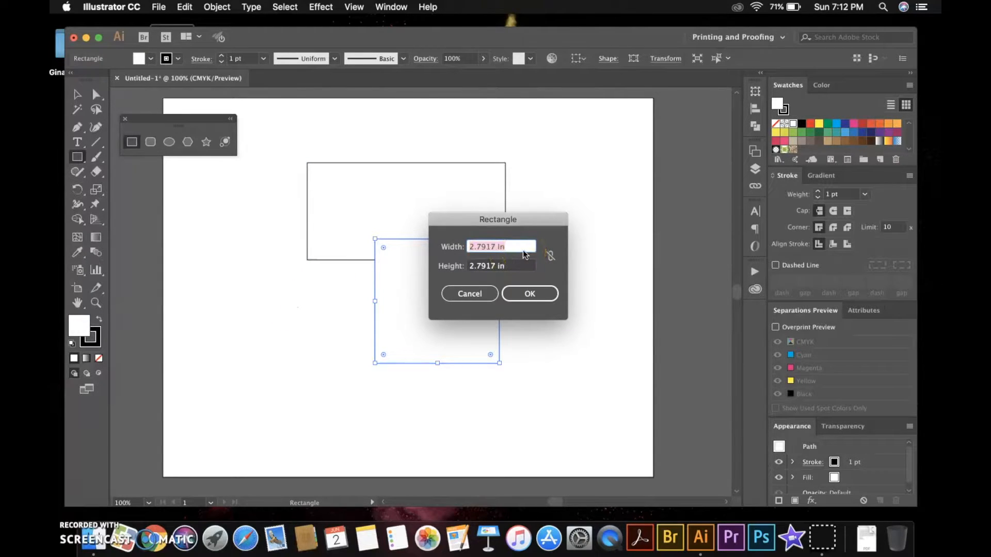
pyautogui.write('4 in')
pyautogui.press('Tab')
pyautogui.write('4 in')
pyautogui.click(529, 293)
pyautogui.press('v')
pyautogui.moveTo(316, 331); pyautogui.dragTo(272, 242)
# Draw a tall ellipse and a small circle beside the rectangles, and add a second circle of the same size by its dimensions.
pyautogui.click(168, 142)
pyautogui.moveTo(533, 150)
pyautogui.mouseDown()
pyautogui.moveTo(603, 232)
pyautogui.moveTo(623, 293)
pyautogui.mouseUp()
pyautogui.moveTo(548, 324); pyautogui.dragTo(623, 400)
pyautogui.click(476, 395)
pyautogui.click(515, 291)
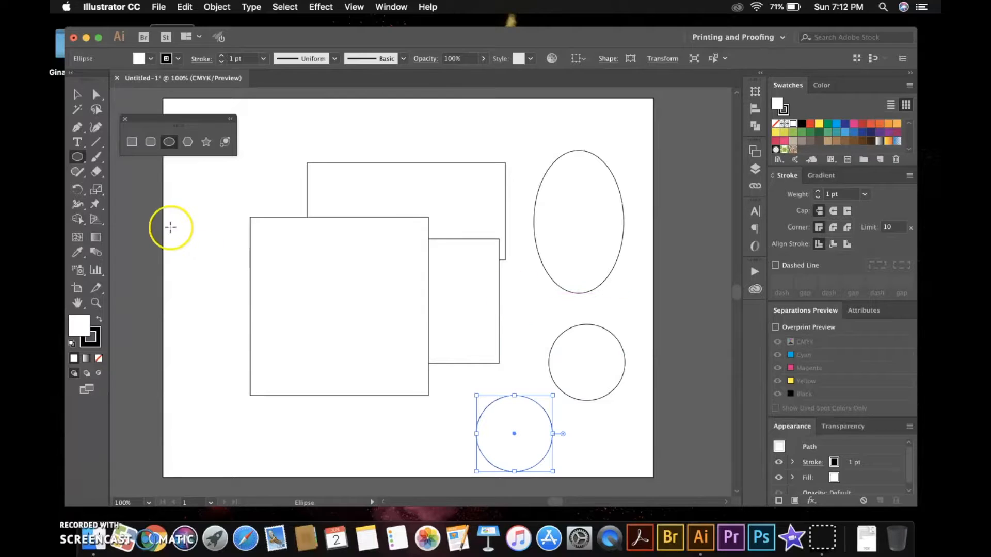
# Move the ellipse and both circles left so they overlap the rectangles, and delete all shapes on the artboard.
pyautogui.click(78, 93)
pyautogui.moveTo(513, 471); pyautogui.dragTo(486, 386)
pyautogui.moveTo(586, 294); pyautogui.dragTo(506, 291)
pyautogui.moveTo(568, 341); pyautogui.dragTo(466, 294)
pyautogui.click(610, 316)
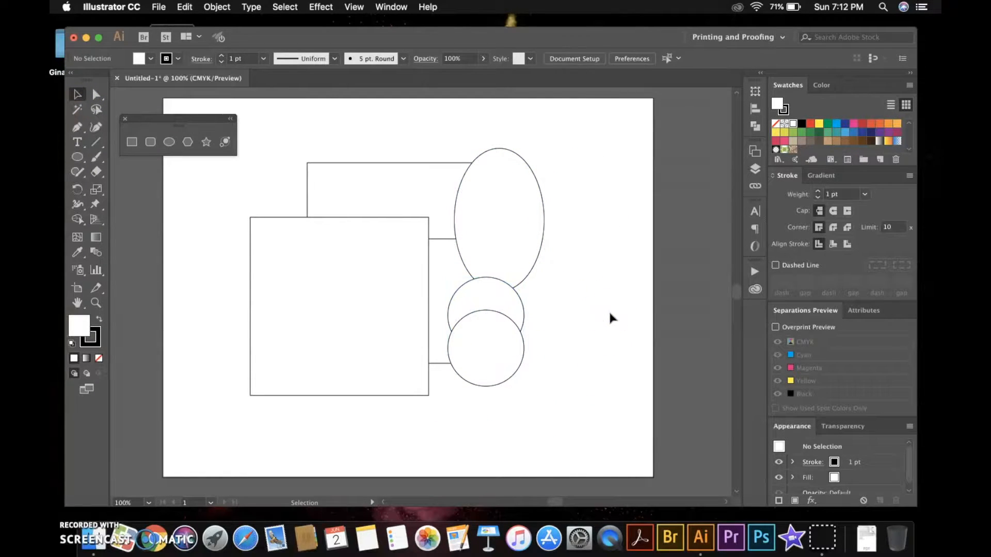
pyautogui.press('super+a')
pyautogui.press('Delete')
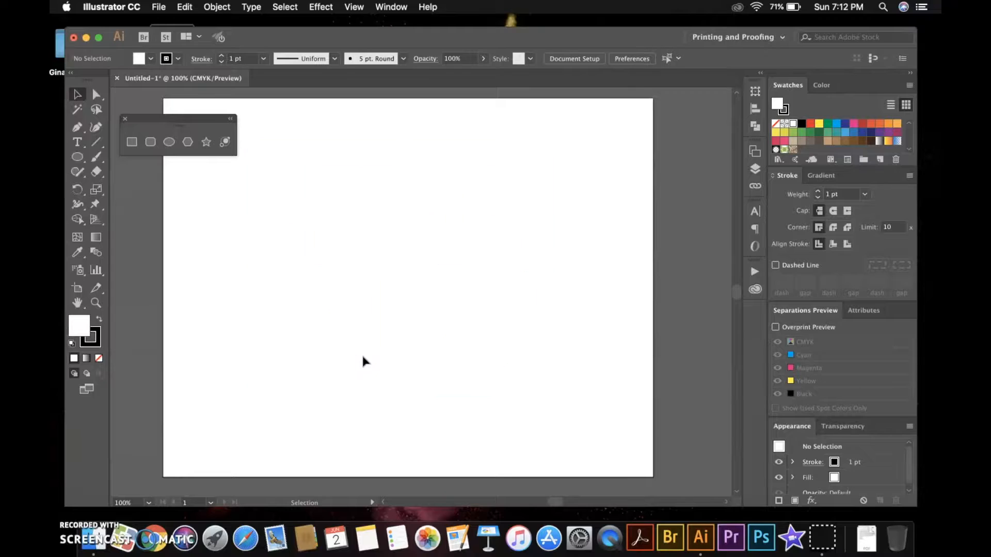
# Draw a tilted five-pointed star, and add a three-pointed star with radii of 1.353 in and 0.6765 in beside it.
pyautogui.click(206, 141)
pyautogui.moveTo(294, 201); pyautogui.dragTo(348, 234)
pyautogui.click(432, 262)
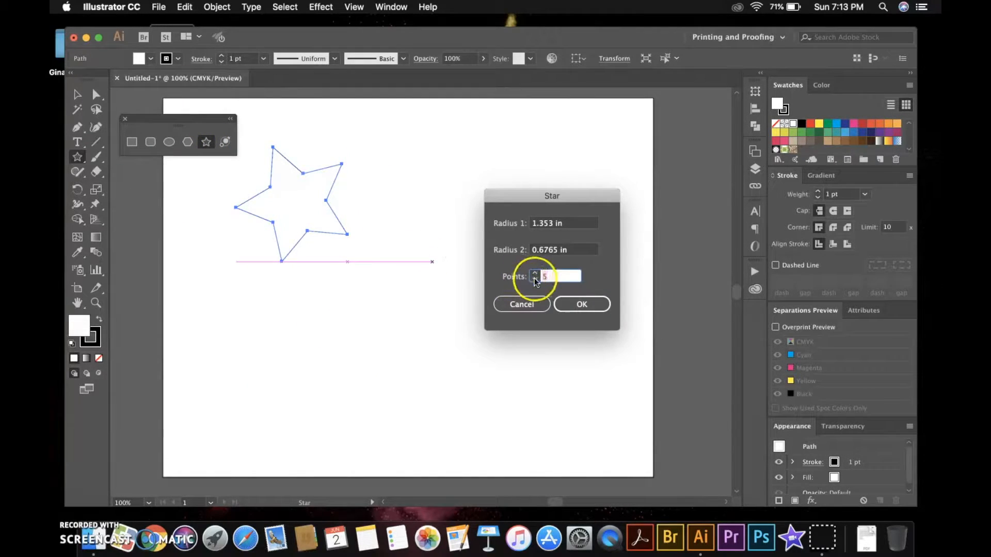
pyautogui.click(581, 304)
# Create a five-pointed star by dimensions with Radius 1 and Radius 2 both set to 3 in.
pyautogui.click(551, 333)
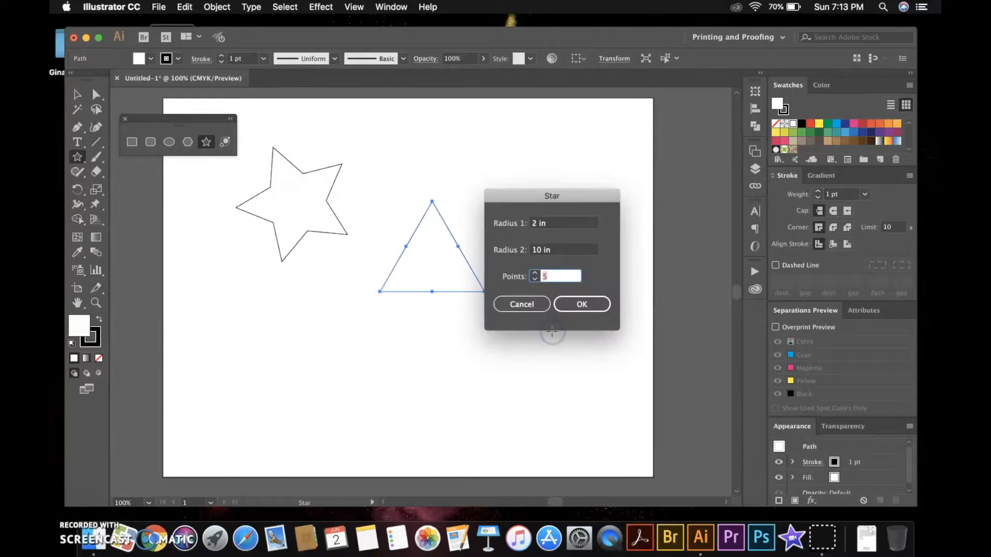
pyautogui.click(543, 250)
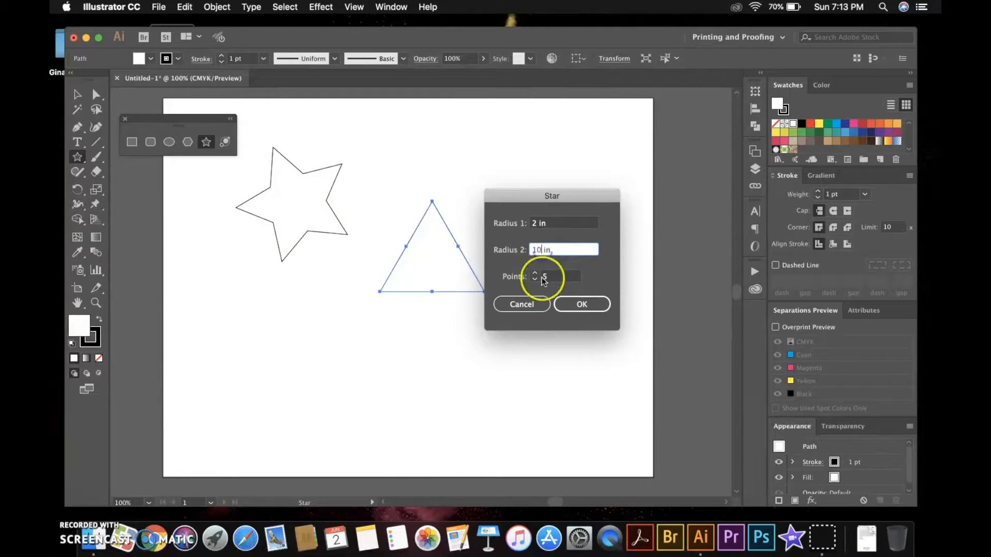
pyautogui.write('3')
pyautogui.doubleClick(536, 223)
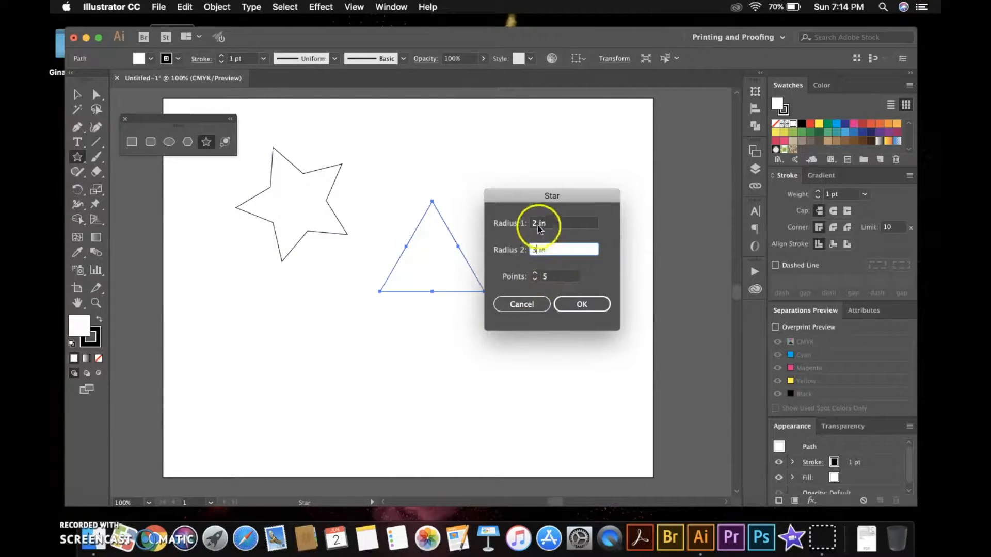
pyautogui.write('3')
pyautogui.click(573, 304)
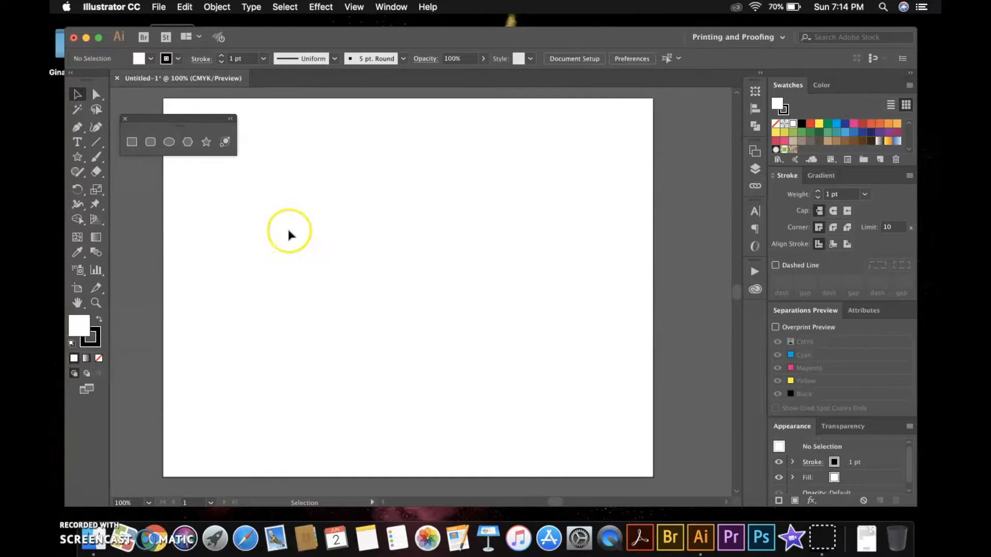
# Draw a square near the middle of the artboard and deselect it.
pyautogui.click(133, 141)
pyautogui.moveTo(297, 204); pyautogui.dragTo(460, 346)
pyautogui.press('v')
pyautogui.click(250, 286)
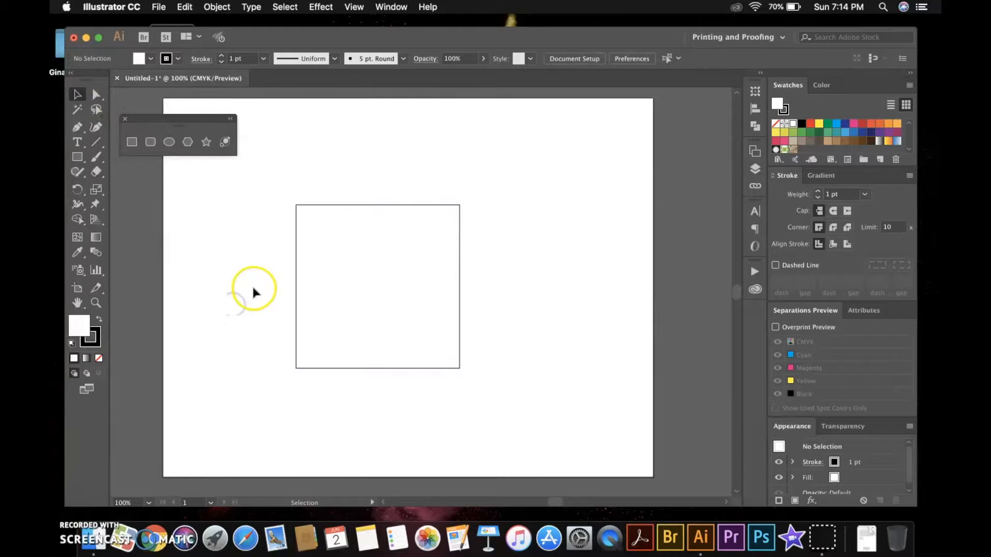
# Set the fill color to red and draw a smaller square overlapping the first square's upper-right corner.
pyautogui.doubleClick(79, 326)
pyautogui.click(659, 246)
pyautogui.click(811, 230)
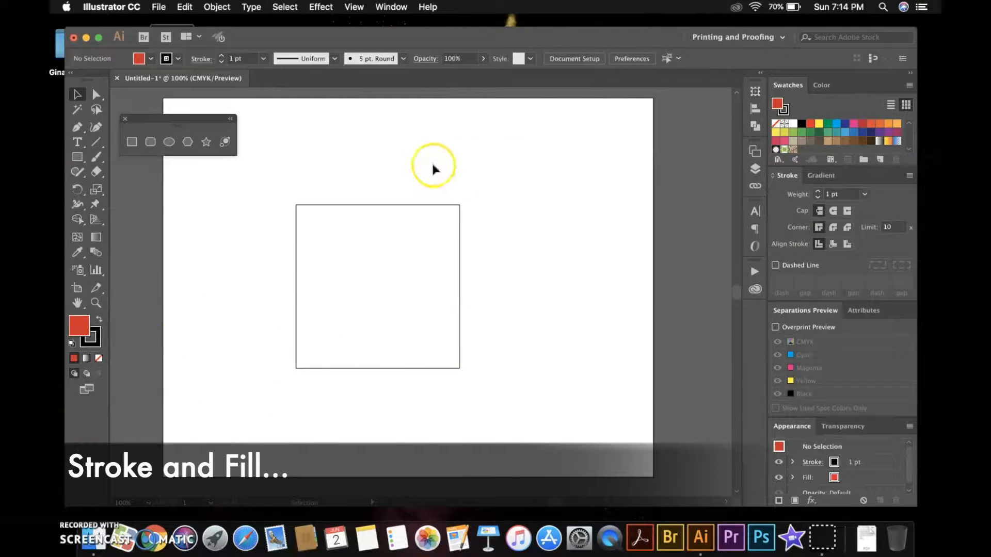
pyautogui.click(132, 142)
pyautogui.moveTo(427, 165); pyautogui.dragTo(533, 270)
pyautogui.press('v')
pyautogui.click(193, 357)
# Change the fill of the large white square to purple and deselect it.
pyautogui.click(299, 343)
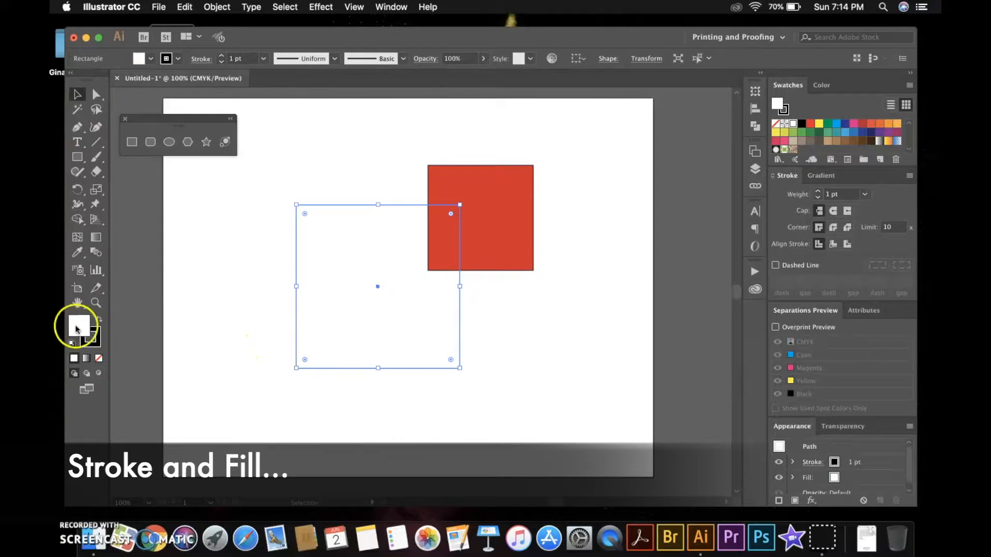
pyautogui.click(504, 235)
pyautogui.click(343, 314)
pyautogui.doubleClick(80, 326)
pyautogui.click(691, 247)
pyautogui.click(751, 228)
pyautogui.click(190, 248)
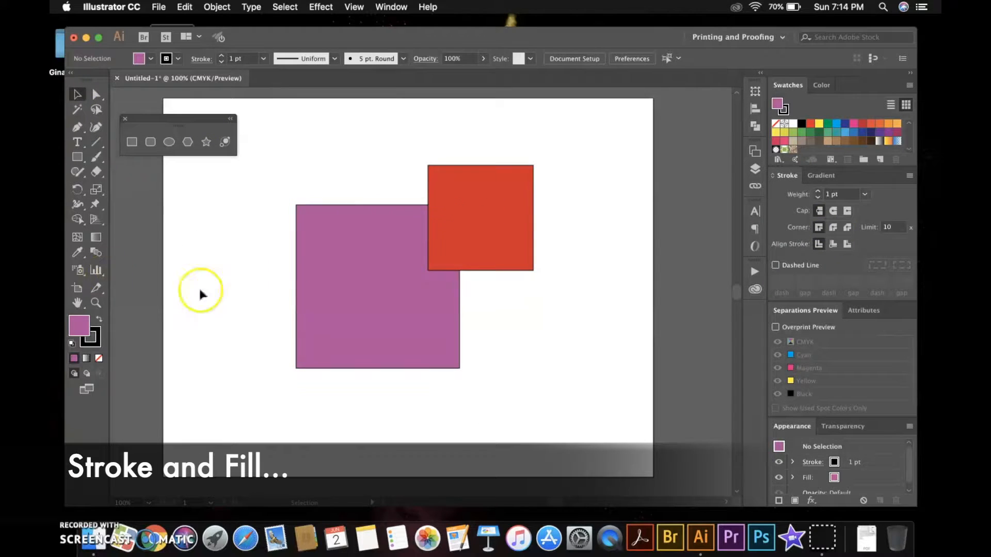
# Draw a square, fill it green, and move it over the purple square's lower-left corner.
pyautogui.click(132, 142)
pyautogui.moveTo(463, 379); pyautogui.dragTo(522, 398)
pyautogui.doubleClick(79, 326)
pyautogui.click(691, 327)
pyautogui.click(811, 227)
pyautogui.click(78, 94)
pyautogui.moveTo(443, 396); pyautogui.dragTo(271, 378)
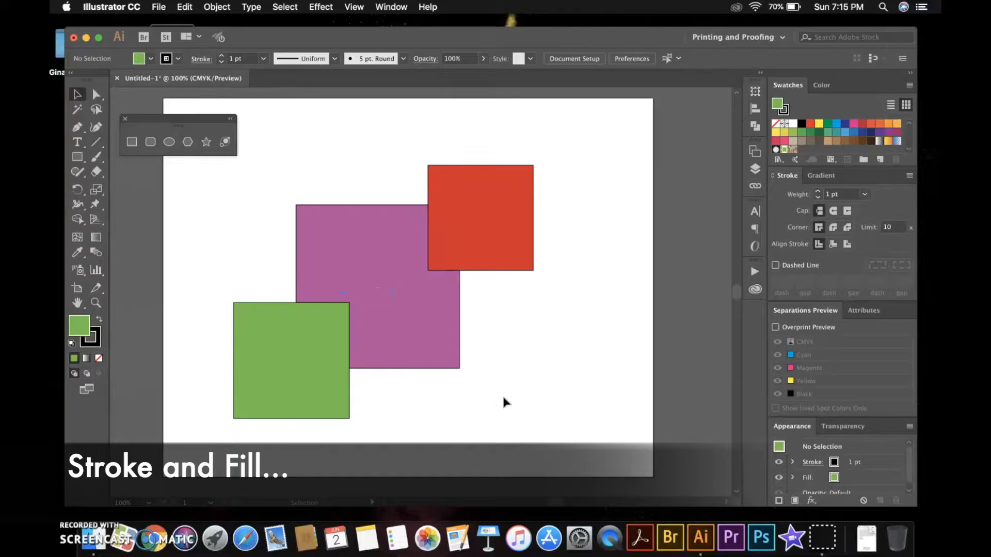
# Set the stroke to None on the red, green and purple squares.
pyautogui.click(465, 239)
pyautogui.click(93, 342)
pyautogui.click(99, 358)
pyautogui.click(188, 243)
pyautogui.click(311, 382)
pyautogui.click(99, 358)
pyautogui.click(382, 353)
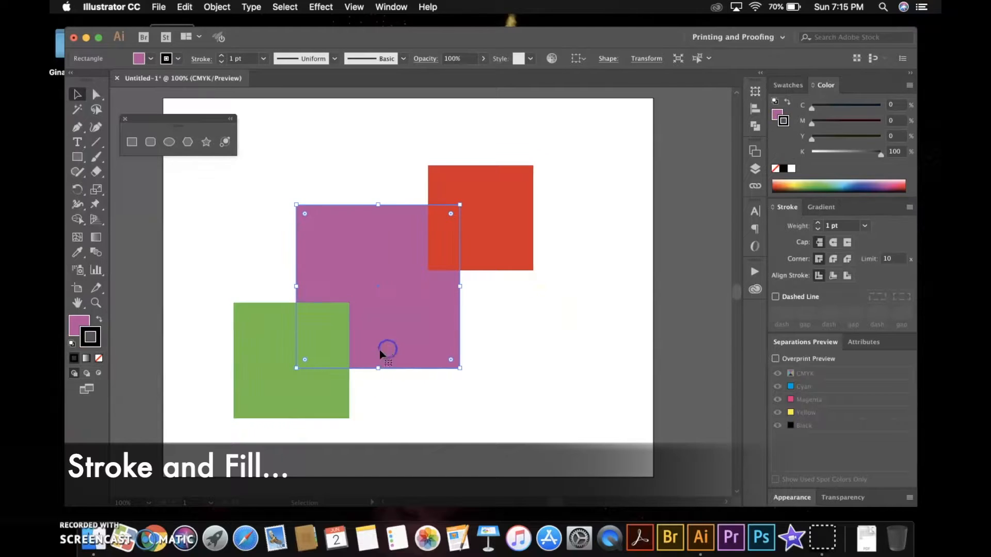
pyautogui.click(98, 358)
pyautogui.click(152, 354)
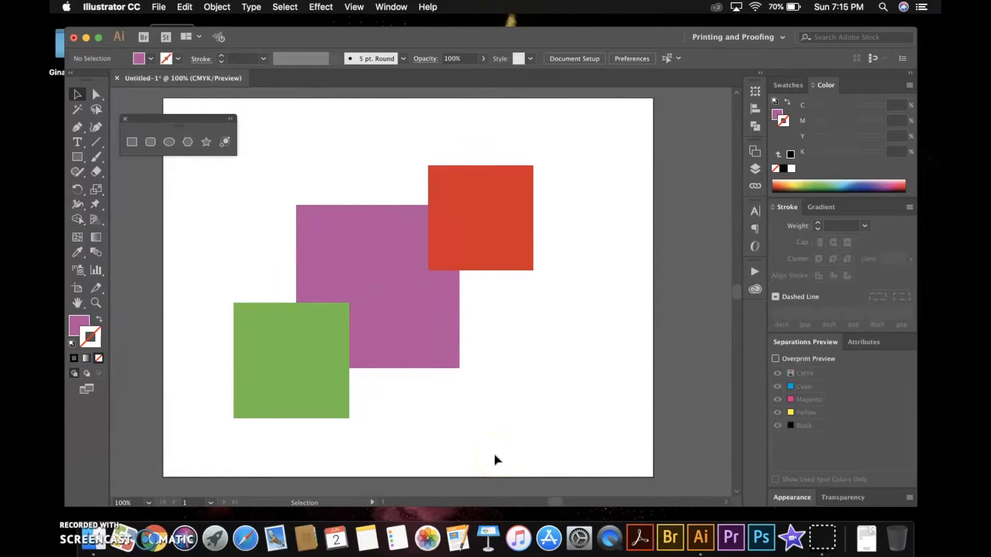
# Overlap the green and red squares on the purple square, and bring the red square to the front.
pyautogui.moveTo(311, 368); pyautogui.dragTo(398, 293)
pyautogui.moveTo(473, 240); pyautogui.dragTo(419, 263)
pyautogui.click(217, 7)
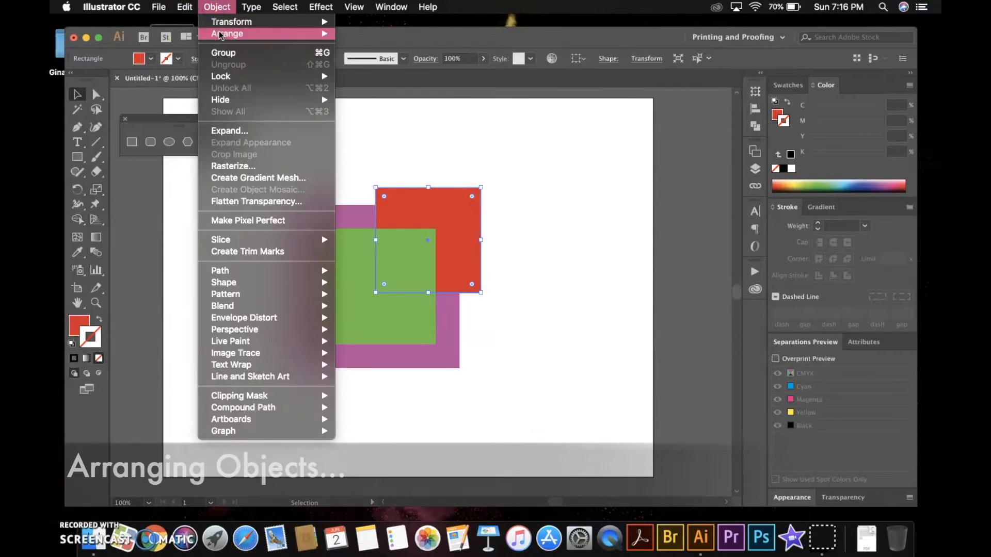
pyautogui.moveTo(222, 31)
pyautogui.click(336, 32)
pyautogui.click(518, 186)
# Bring the purple square to the front of the stack.
pyautogui.click(348, 361)
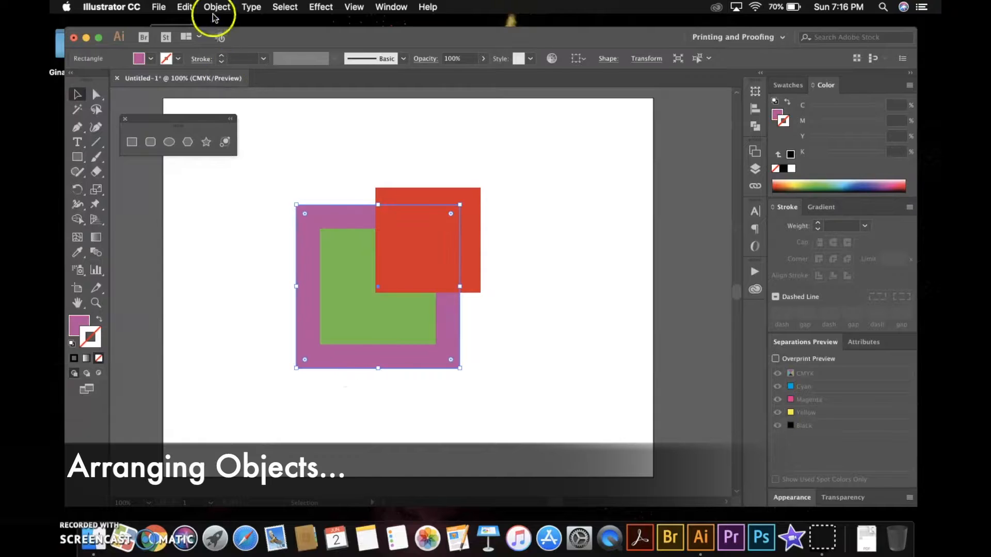
pyautogui.click(217, 7)
pyautogui.moveTo(227, 34)
pyautogui.click(375, 33)
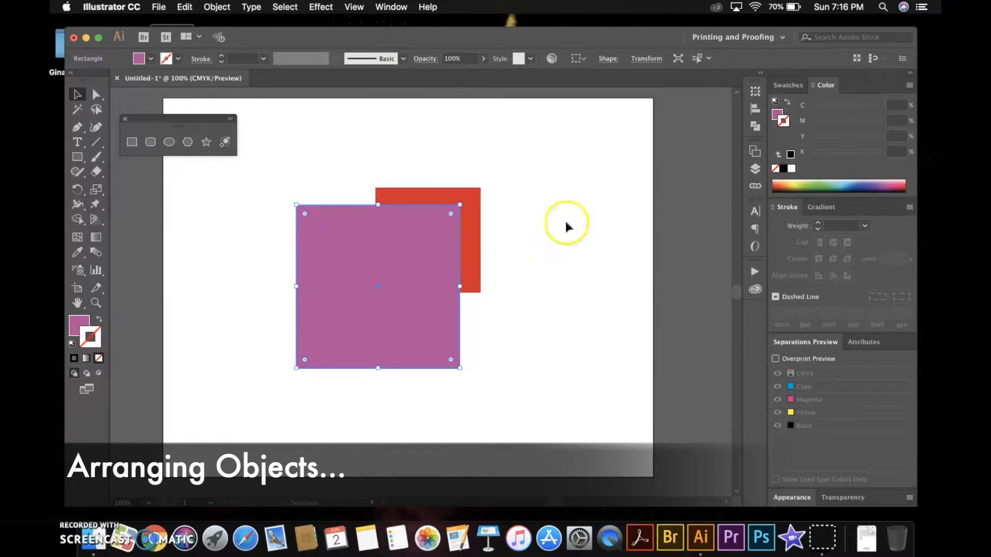
# Move the purple square aside to bring the green square to the front, and slide the purple square back behind it.
pyautogui.moveTo(433, 292); pyautogui.dragTo(497, 292)
pyautogui.click(341, 286)
pyautogui.click(217, 7)
pyautogui.click(375, 33)
pyautogui.moveTo(508, 232); pyautogui.dragTo(413, 238)
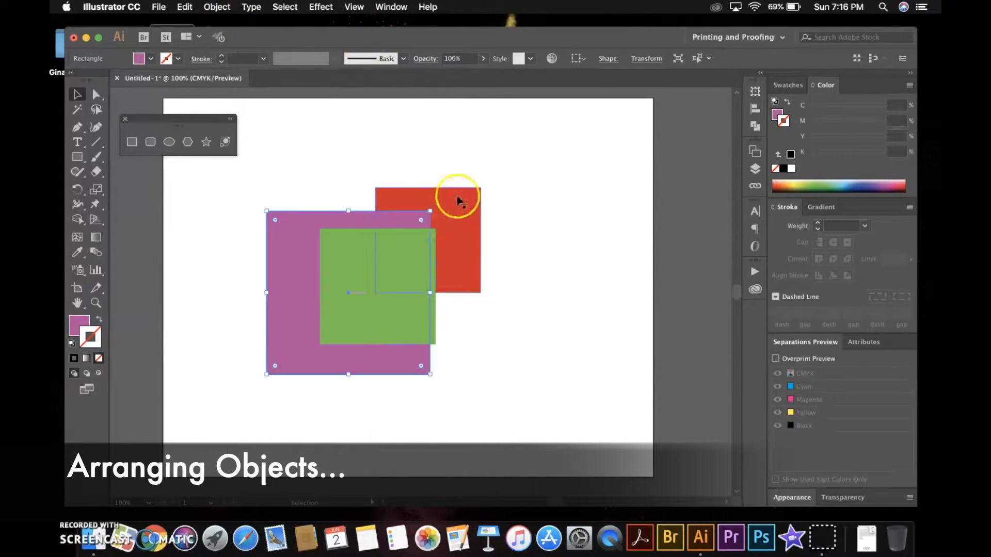
# Move the red square slightly down and left, and send the purple square to the back.
pyautogui.moveTo(454, 210); pyautogui.dragTo(431, 225)
pyautogui.click(294, 363)
pyautogui.click(217, 7)
pyautogui.click(356, 69)
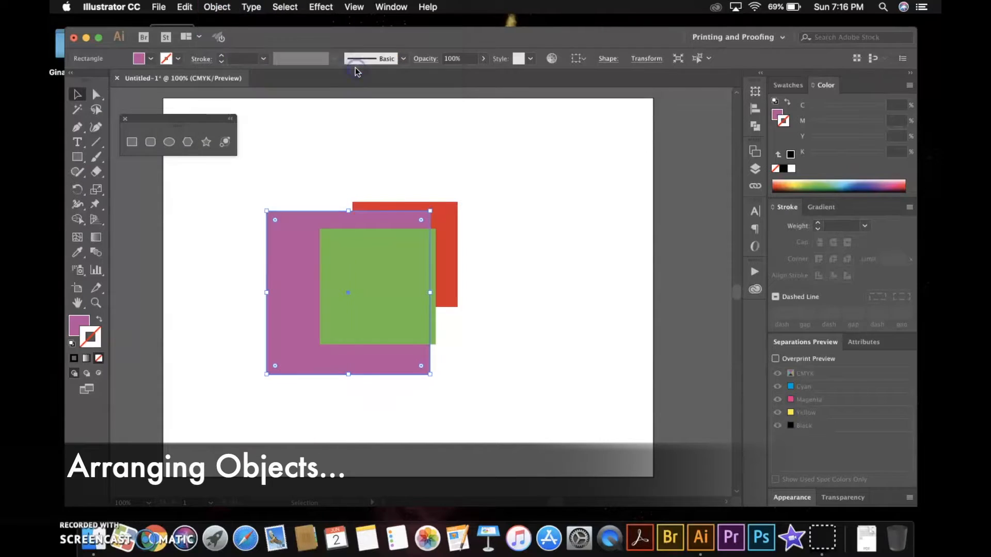
pyautogui.click(543, 178)
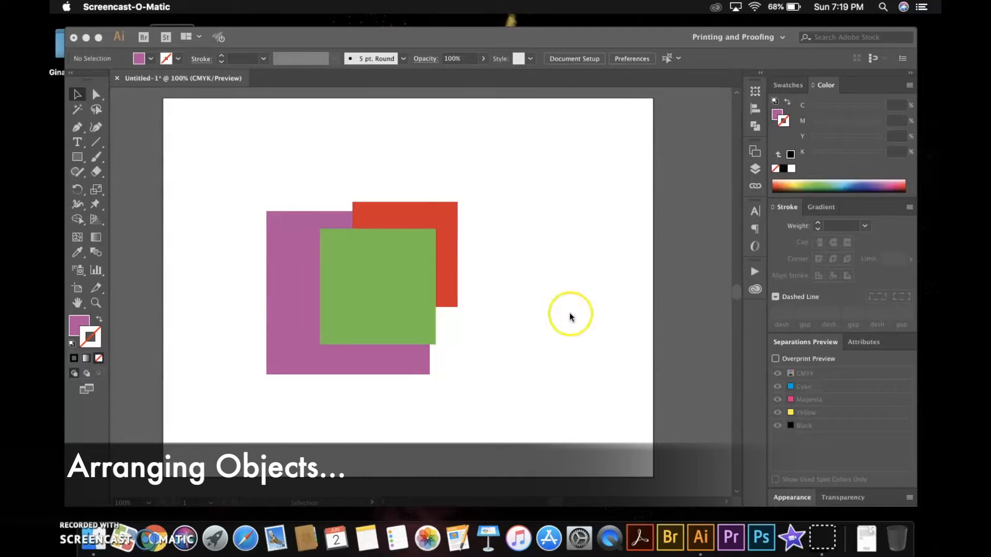
# Delete the green, red and purple squares from the artboard.
pyautogui.click(351, 283)
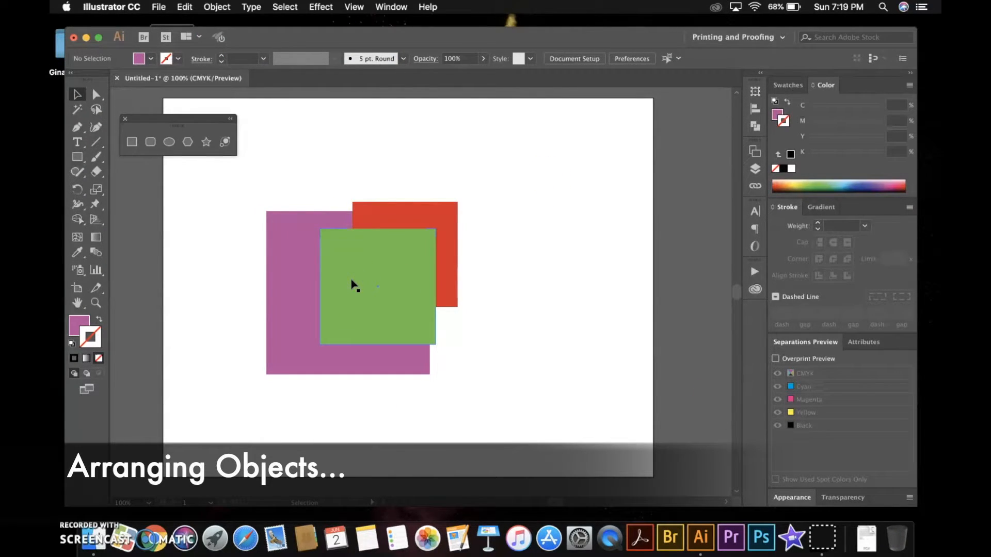
pyautogui.press('Delete')
pyautogui.click(359, 286)
pyautogui.press('Delete')
pyautogui.click(342, 332)
pyautogui.press('Delete')
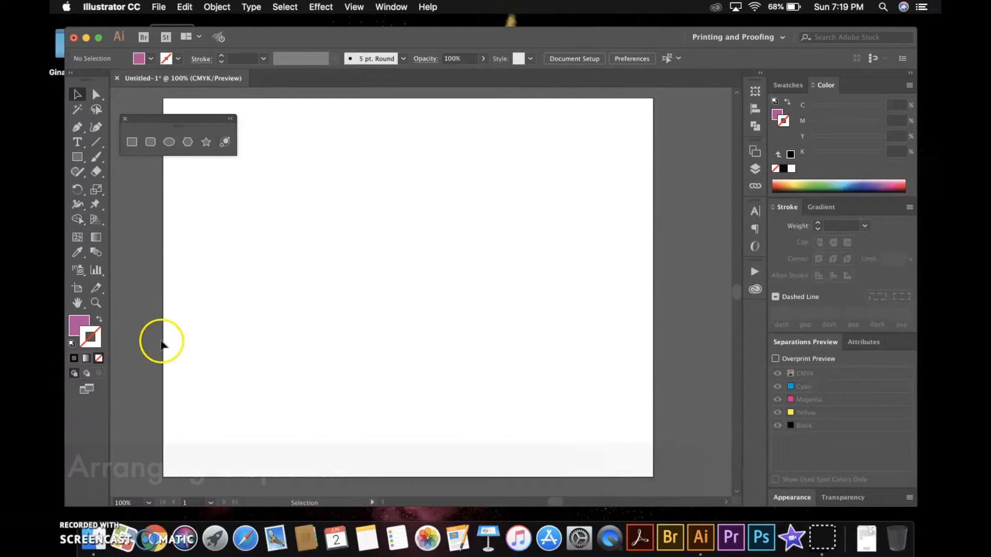
# Give a wide rectangle a linear gradient and add white and olive-green stops near the middle of the gradient slider.
pyautogui.click(95, 238)
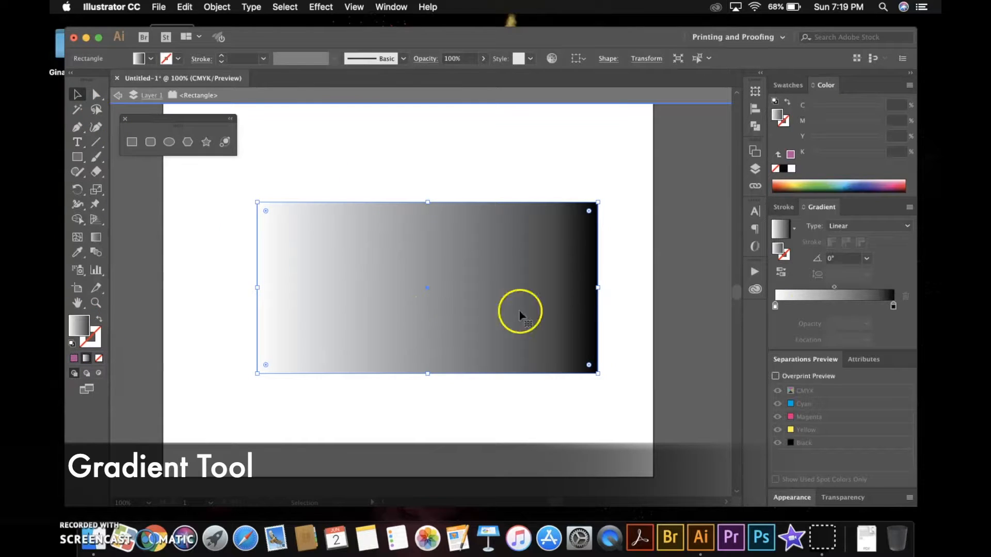
pyautogui.moveTo(826, 305)
pyautogui.mouseDown()
pyautogui.moveTo(797, 306)
pyautogui.moveTo(807, 306)
pyautogui.mouseUp()
pyautogui.doubleClick(829, 306)
pyautogui.click(805, 435)
# Using CMYK colors, recolor the gradient's first stop pink with 83% magenta and its last stop deep magenta.
pyautogui.doubleClick(787, 306)
pyautogui.click(890, 320)
pyautogui.click(857, 353)
pyautogui.click(844, 367)
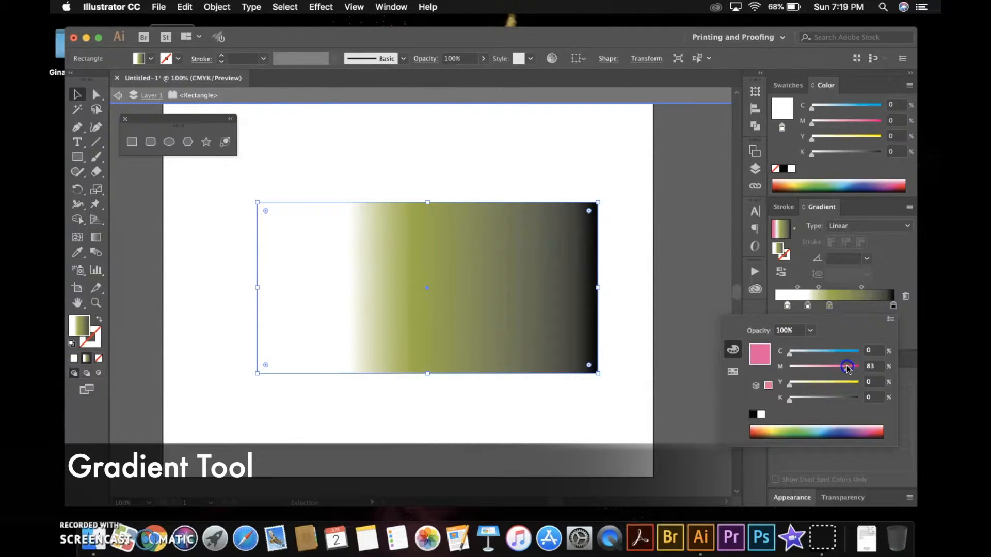
pyautogui.doubleClick(892, 306)
pyautogui.click(890, 319)
pyautogui.click(856, 353)
pyautogui.click(868, 432)
# Draw three smaller rectangles around the large one using the same multicolor gradient.
pyautogui.click(132, 142)
pyautogui.moveTo(186, 232); pyautogui.dragTo(256, 287)
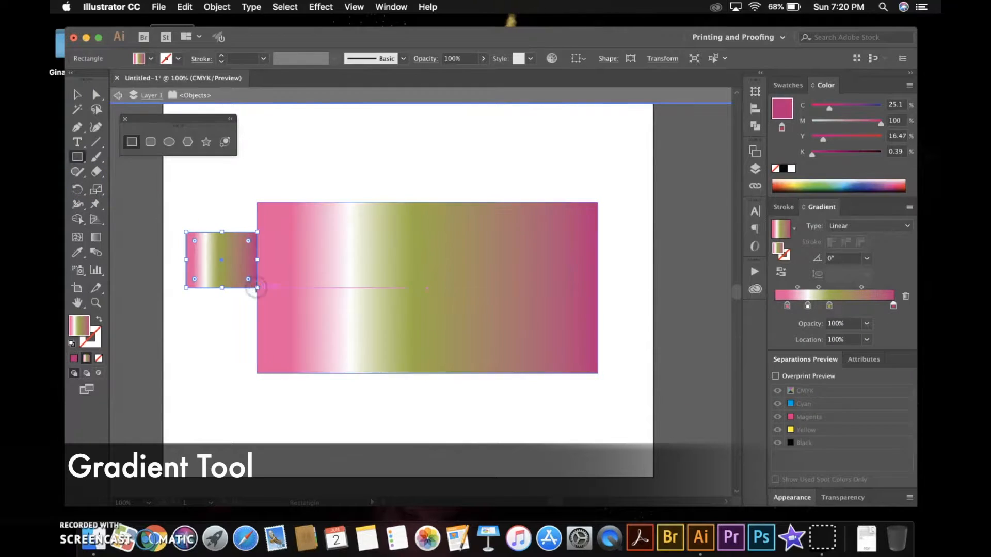
pyautogui.moveTo(337, 145); pyautogui.dragTo(479, 173)
pyautogui.moveTo(379, 399); pyautogui.dragTo(453, 451)
# Change the lowest rectangle's gradient type to Radial and enlarge it toward the upper left.
pyautogui.click(869, 225)
pyautogui.click(841, 247)
pyautogui.click(76, 94)
pyautogui.moveTo(379, 399); pyautogui.dragTo(263, 317)
# Delete the large linear-gradient rectangle and select the radial-gradient rectangle.
pyautogui.click(366, 284)
pyautogui.press('Delete')
pyautogui.click(398, 369)
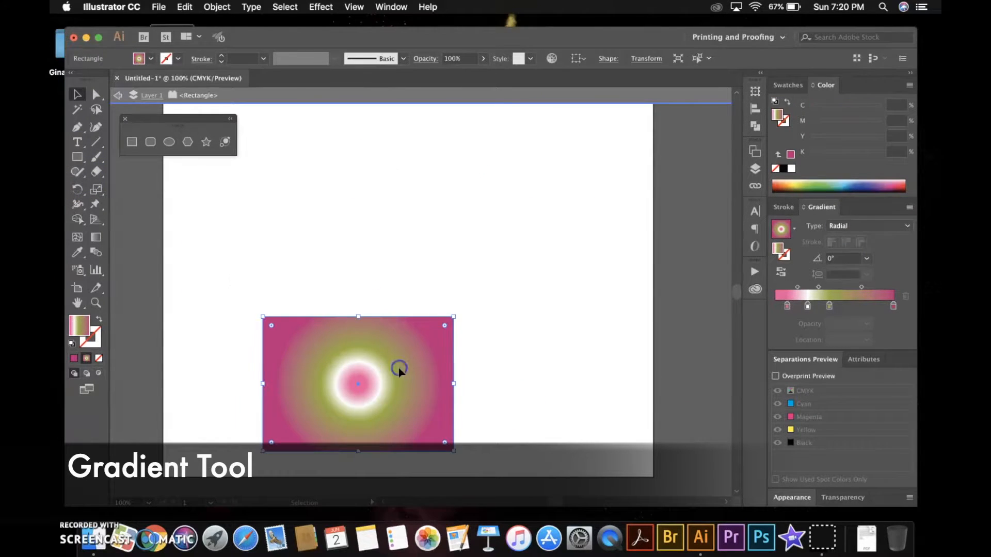
# Switch the remaining rectangle's gradient type to Linear and open the gradient angle presets.
pyautogui.click(868, 226)
pyautogui.click(867, 238)
pyautogui.click(866, 258)
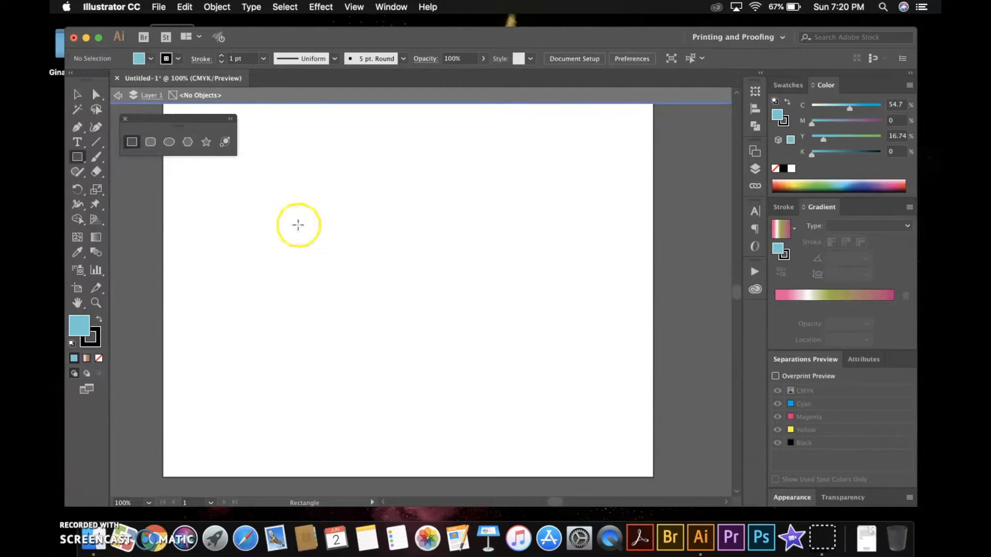
# Draw a light-blue square and a slightly smaller circle to its upper right.
pyautogui.moveTo(270, 226); pyautogui.dragTo(406, 328)
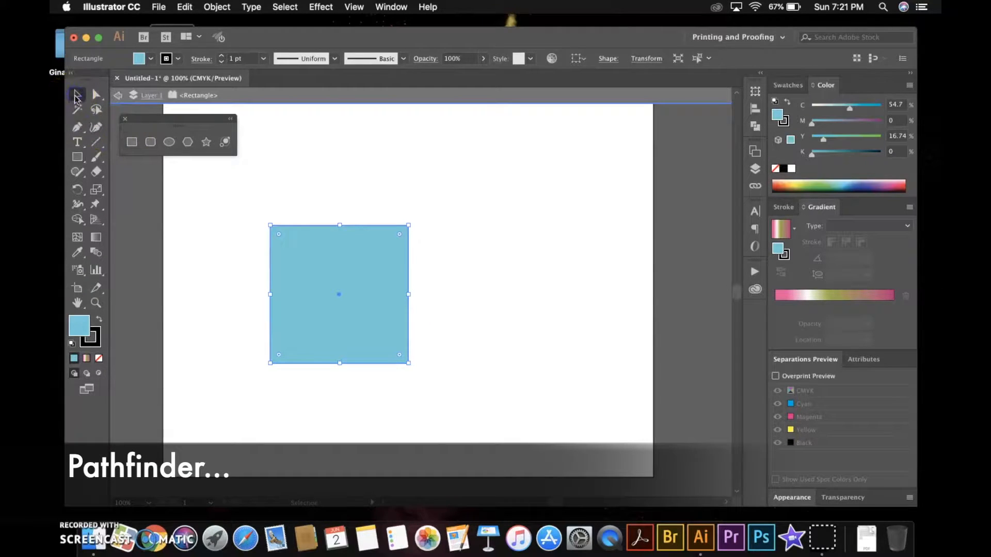
pyautogui.moveTo(77, 157); pyautogui.dragTo(141, 190)
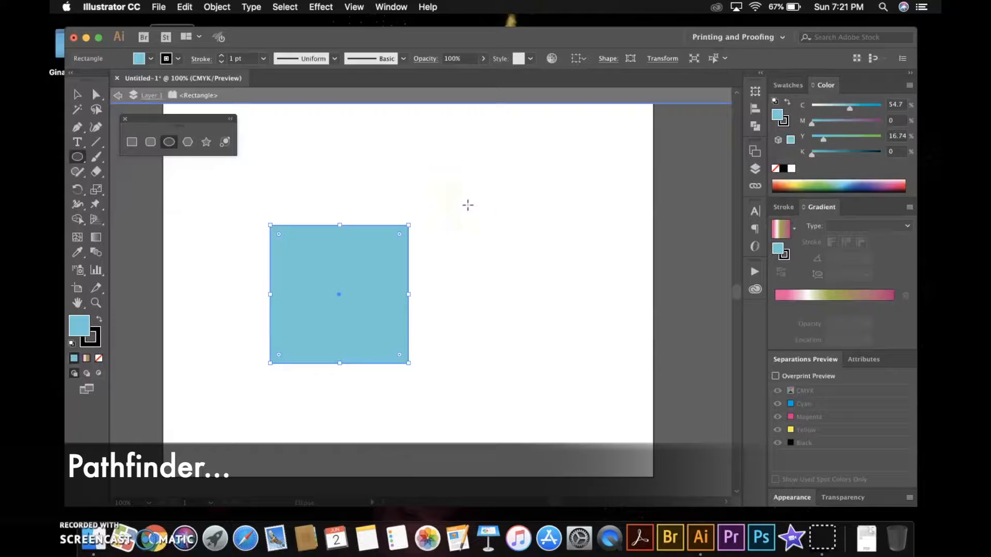
pyautogui.moveTo(460, 205); pyautogui.dragTo(585, 284)
# Move the circle so it overlaps the middle of the square's right edge, and show the Pathfinder panel.
pyautogui.click(79, 96)
pyautogui.moveTo(471, 280); pyautogui.dragTo(371, 316)
pyautogui.click(538, 344)
pyautogui.moveTo(448, 325); pyautogui.dragTo(449, 320)
pyautogui.click(520, 329)
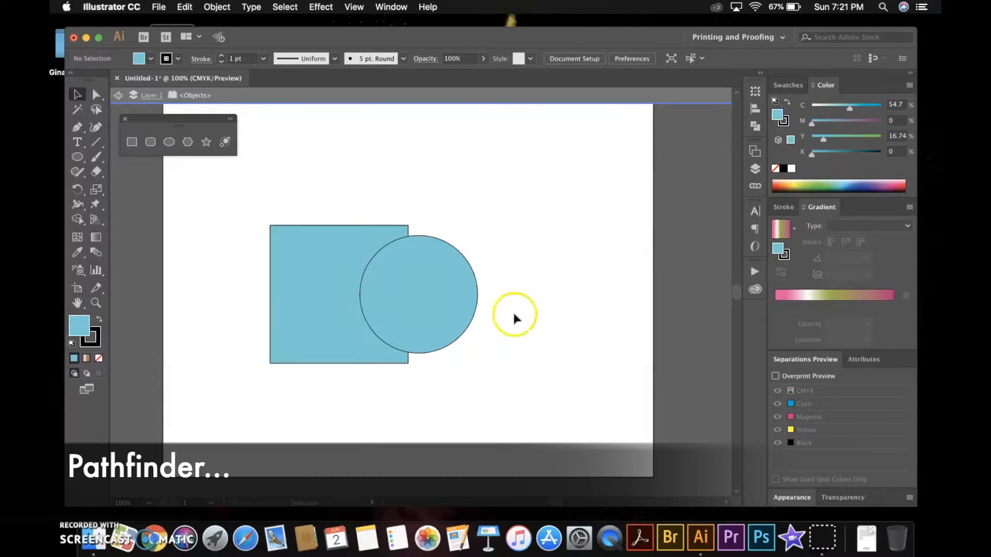
pyautogui.click(388, 11)
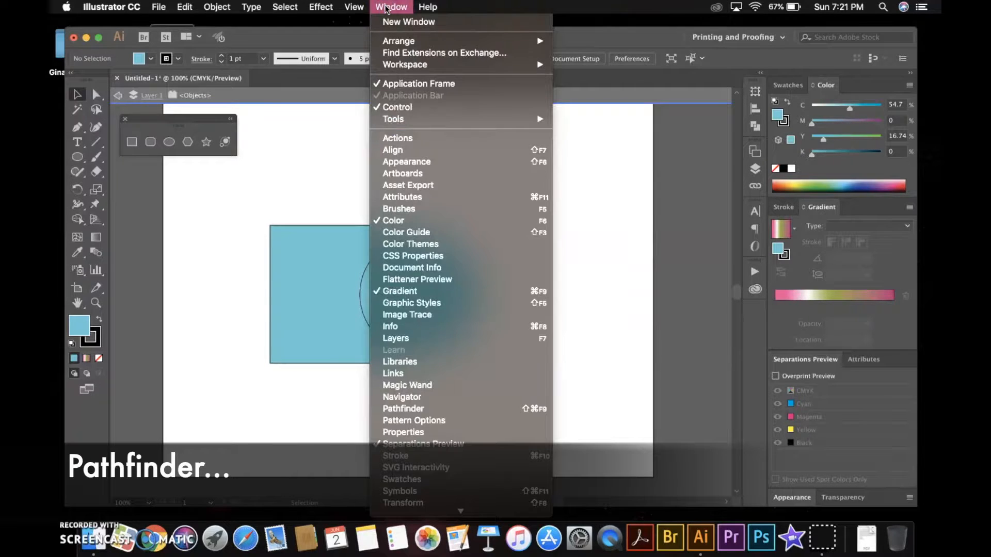
pyautogui.click(428, 406)
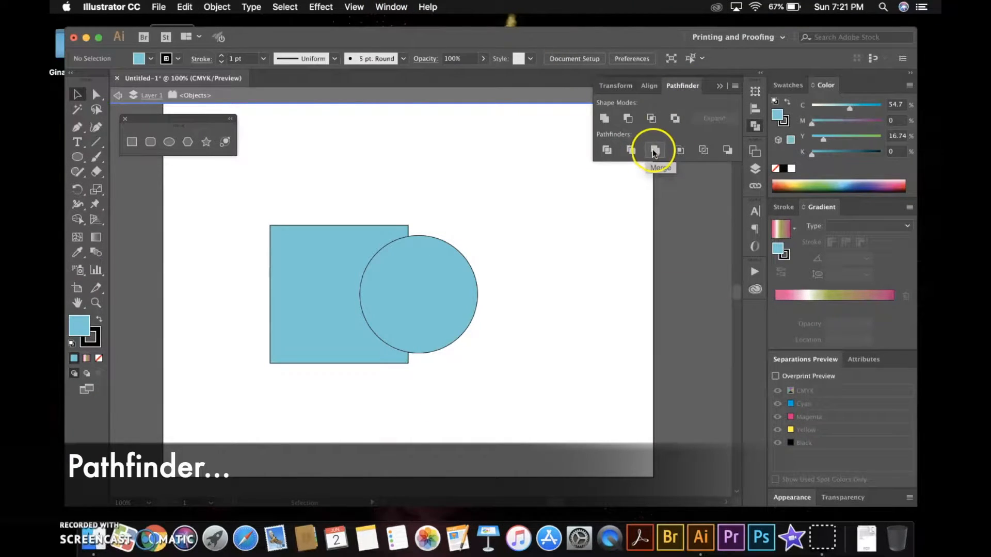
# Merge the circle and square with Pathfinder and select the merged shape.
pyautogui.click(385, 299)
pyautogui.keyDown('shift'); pyautogui.click(327, 268); pyautogui.keyUp('shift')
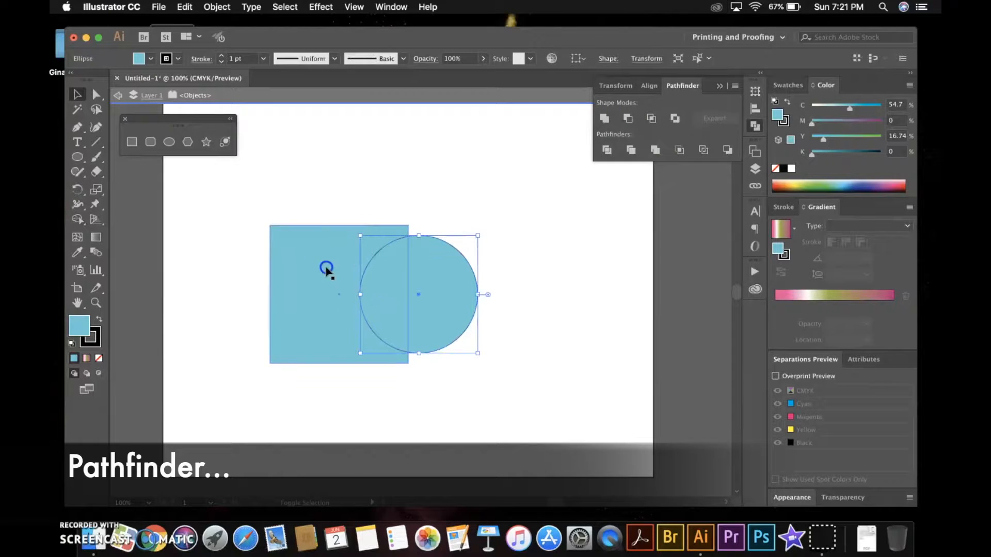
pyautogui.click(655, 151)
pyautogui.click(586, 227)
pyautogui.click(431, 336)
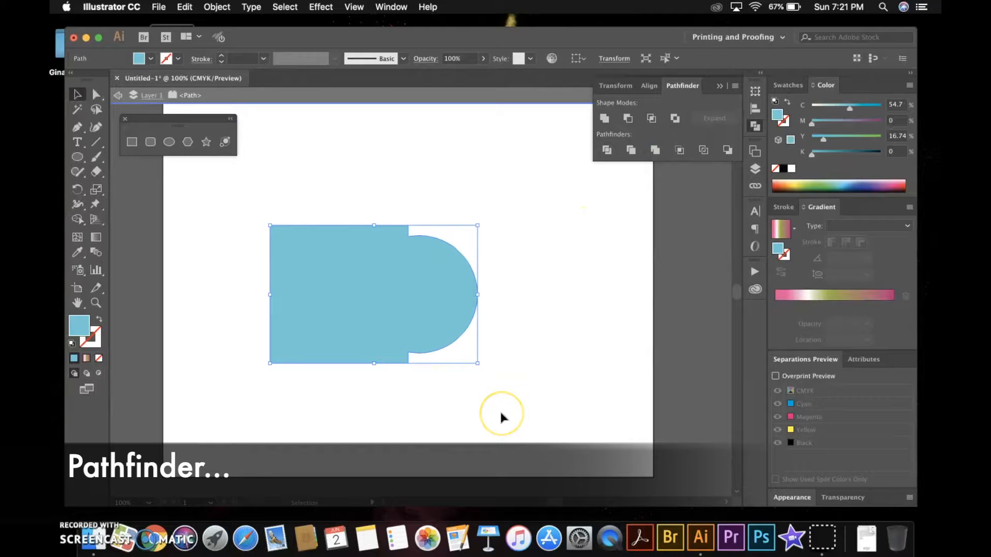
# Undo the merge of the circle and square and deselect both shapes.
pyautogui.click(501, 414)
pyautogui.press('super+z')
pyautogui.click(544, 294)
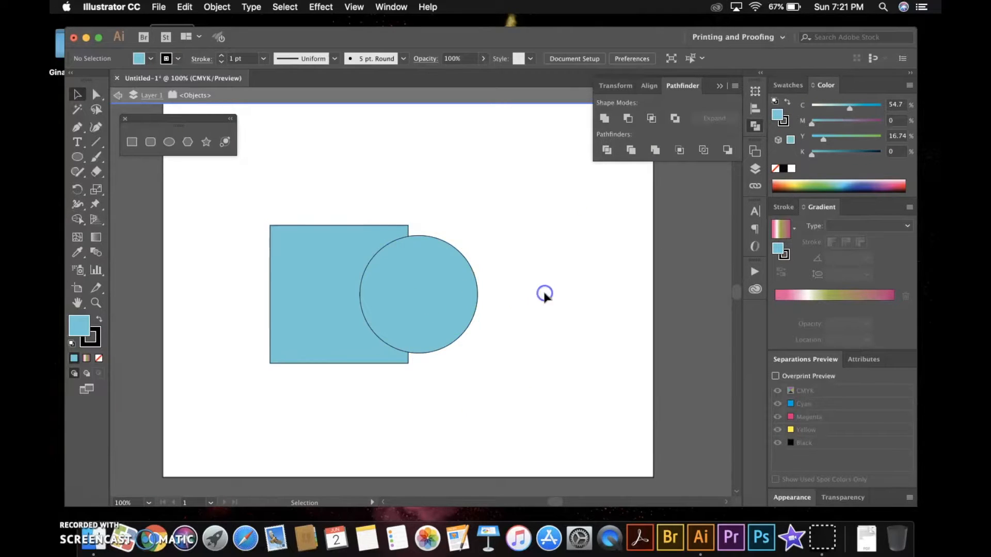
# Subtract the circle from the square with the Pathfinder Minus Front shape mode.
pyautogui.moveTo(392, 278); pyautogui.dragTo(392, 279)
pyautogui.click(628, 118)
pyautogui.click(529, 274)
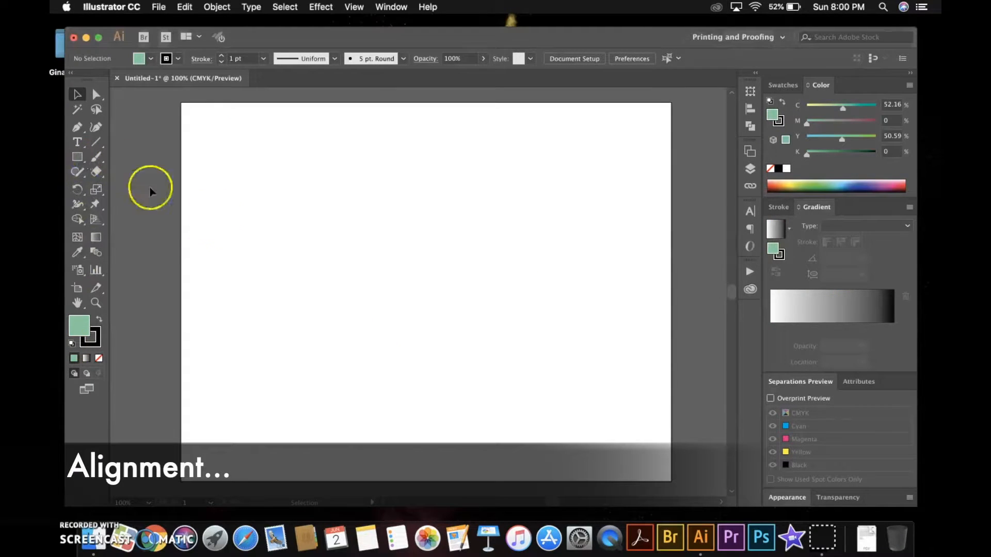
# Create three identical small green squares by dimensions, staggered across the left half of the artboard.
pyautogui.click(78, 157)
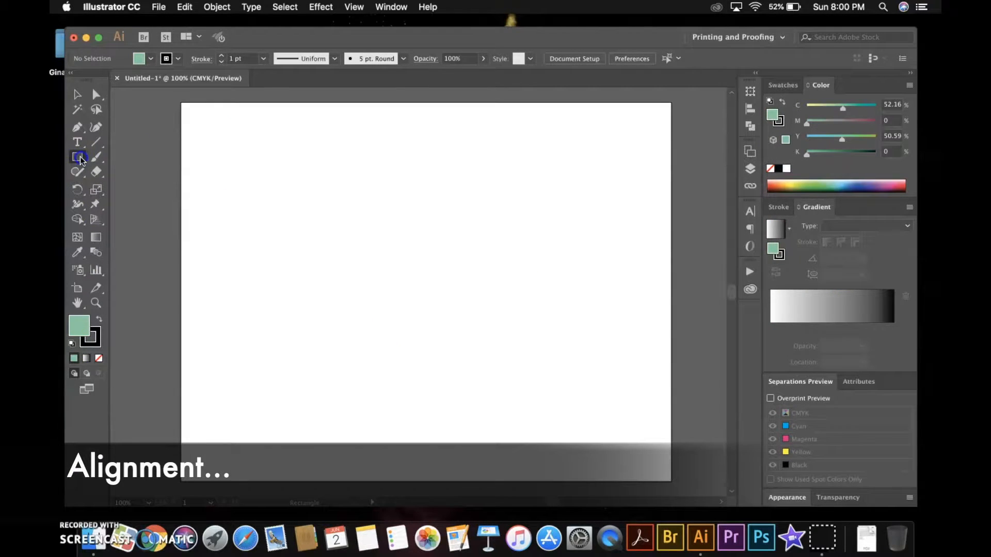
pyautogui.click(207, 208)
pyautogui.press('Return')
pyautogui.click(263, 240)
pyautogui.click(530, 293)
pyautogui.click(360, 231)
pyautogui.press('Return')
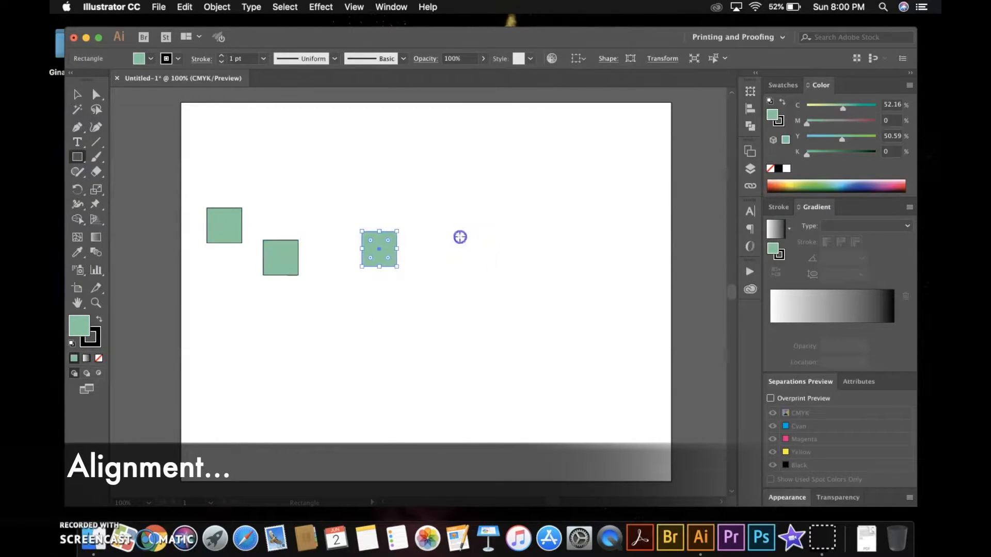
# Create three more green squares of the same size, staggered across the right half of the artboard.
pyautogui.click(460, 237)
pyautogui.click(530, 293)
pyautogui.click(527, 232)
pyautogui.press('Return')
pyautogui.click(592, 240)
pyautogui.click(537, 293)
# Select all six green squares and show the Align panel.
pyautogui.press('v')
pyautogui.moveTo(181, 215); pyautogui.dragTo(624, 288)
pyautogui.click(392, 7)
pyautogui.click(404, 151)
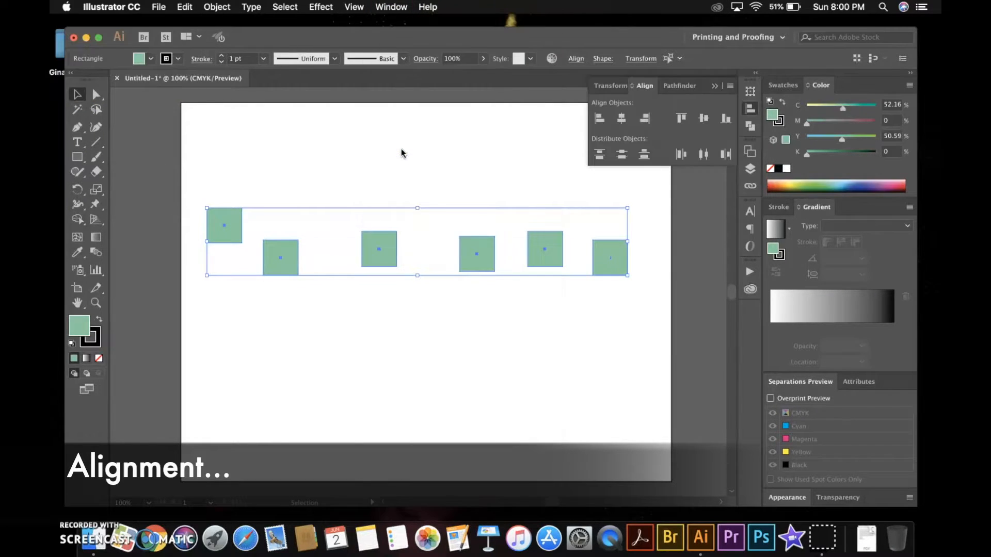
# Align the six squares by their bottom and top edges, undoing a left alignment tried in between.
pyautogui.click(725, 119)
pyautogui.click(599, 119)
pyautogui.press('cmd+z')
pyautogui.click(682, 118)
# Enlarge the third and fifth squares, and align all six squares by their vertical centers.
pyautogui.moveTo(528, 241)
pyautogui.mouseDown()
pyautogui.moveTo(519, 222)
pyautogui.moveTo(516, 229)
pyautogui.mouseUp()
pyautogui.moveTo(397, 240); pyautogui.dragTo(406, 231)
pyautogui.moveTo(200, 227); pyautogui.dragTo(632, 282)
pyautogui.click(703, 118)
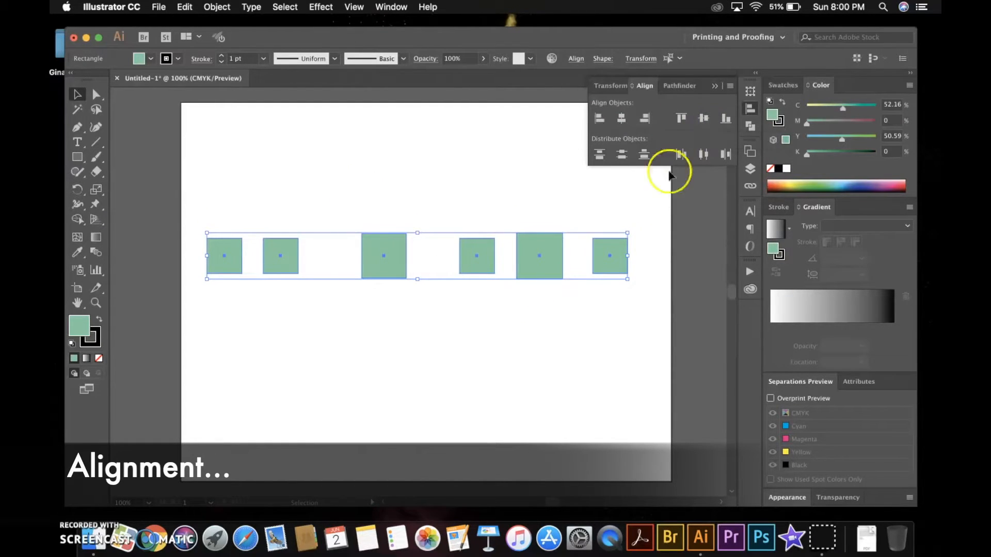
# Distribute the squares by horizontal centers, move the end squares outward, and distribute them by horizontal centers again.
pyautogui.click(706, 154)
pyautogui.moveTo(609, 274); pyautogui.dragTo(646, 265)
pyautogui.moveTo(207, 213); pyautogui.dragTo(641, 278)
pyautogui.click(702, 154)
pyautogui.click(537, 338)
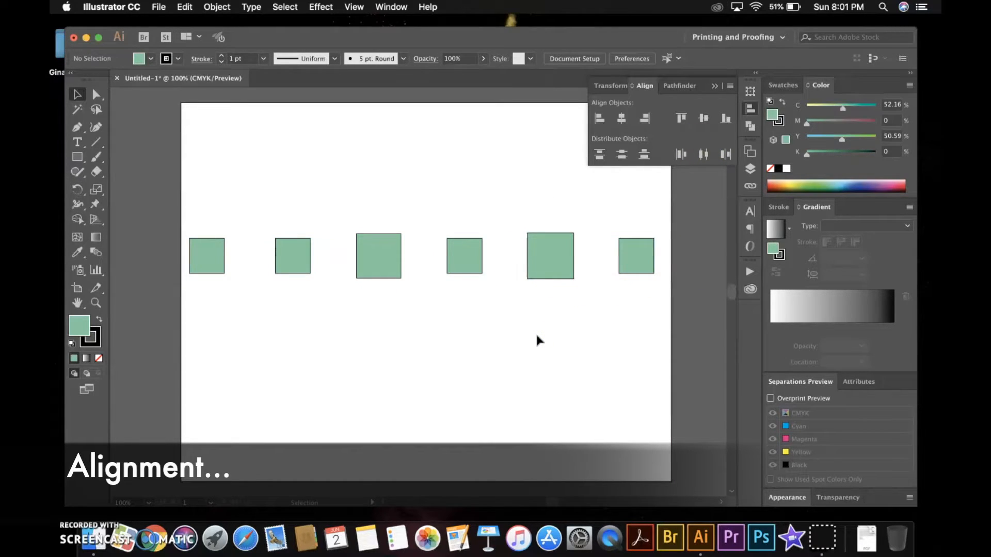
# Rearrange five squares into a column with the sixth off to the right, and distribute all six by horizontal centers.
pyautogui.moveTo(207, 255); pyautogui.dragTo(241, 196)
pyautogui.moveTo(292, 255); pyautogui.dragTo(246, 238)
pyautogui.moveTo(361, 265); pyautogui.dragTo(236, 302)
pyautogui.moveTo(464, 256); pyautogui.dragTo(252, 331)
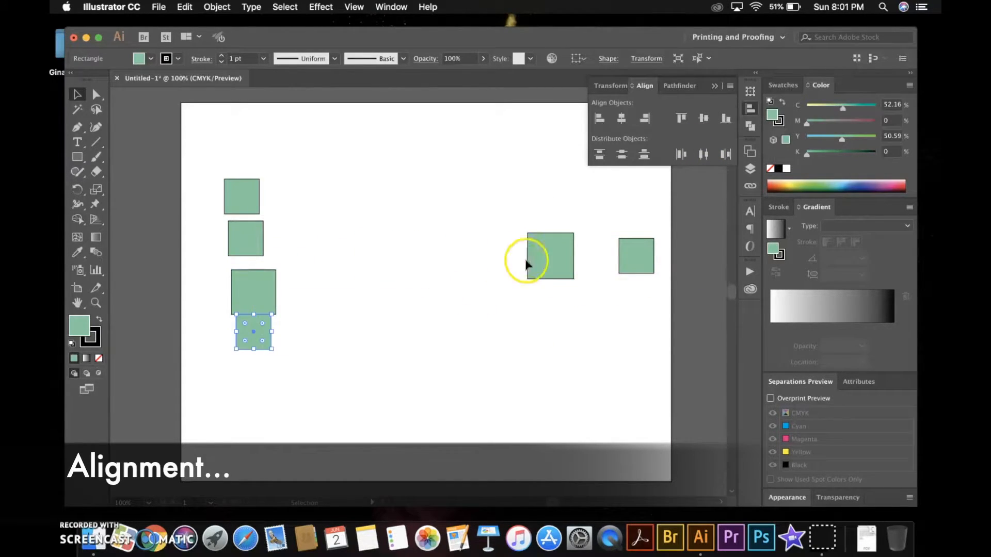
pyautogui.moveTo(550, 256); pyautogui.dragTo(264, 379)
pyautogui.moveTo(636, 255); pyautogui.dragTo(587, 245)
pyautogui.moveTo(218, 160); pyautogui.dragTo(615, 413)
pyautogui.click(703, 154)
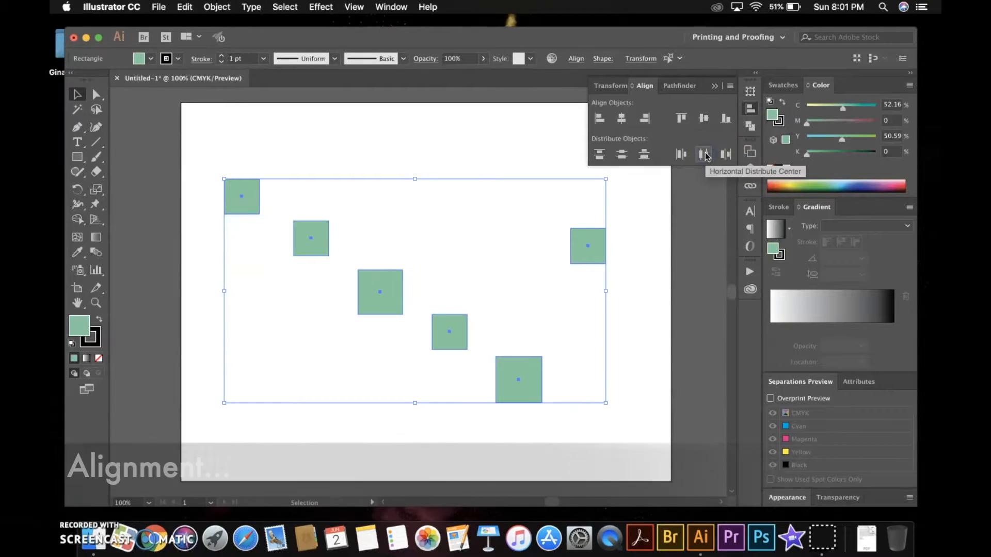
# Stack the six squares by aligning their vertical centers and left edges, and move one square up and another down.
pyautogui.click(703, 118)
pyautogui.click(602, 118)
pyautogui.moveTo(242, 280); pyautogui.dragTo(248, 144)
pyautogui.moveTo(242, 289); pyautogui.dragTo(243, 429)
# Distribute the six squares by vertical centers and align them all by their horizontal centers.
pyautogui.moveTo(288, 456); pyautogui.dragTo(214, 111)
pyautogui.click(712, 150)
pyautogui.click(622, 154)
pyautogui.click(316, 181)
pyautogui.press('super+a')
pyautogui.click(622, 118)
pyautogui.click(412, 265)
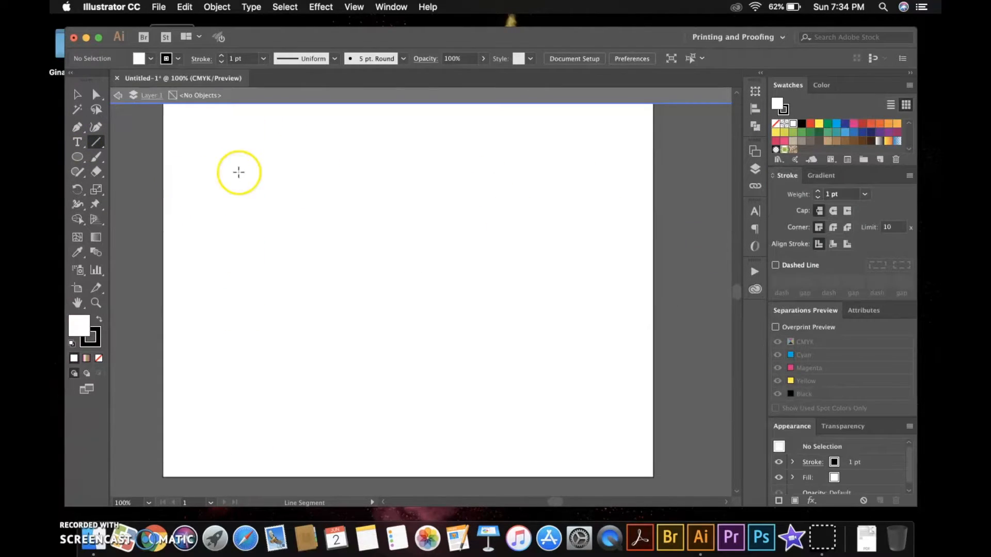
# Draw six straight lines across the artboard with the Line Segment tool, the lowest one running horizontally.
pyautogui.moveTo(272, 242); pyautogui.dragTo(553, 307)
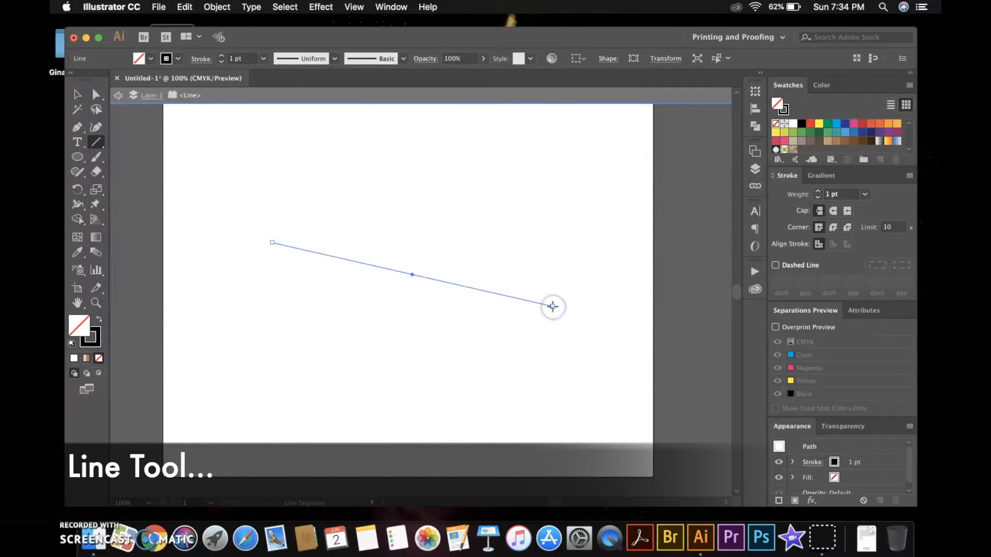
pyautogui.moveTo(297, 189); pyautogui.dragTo(448, 191)
pyautogui.moveTo(537, 174); pyautogui.dragTo(476, 263)
pyautogui.moveTo(383, 386); pyautogui.dragTo(284, 255)
pyautogui.moveTo(238, 372); pyautogui.dragTo(422, 339)
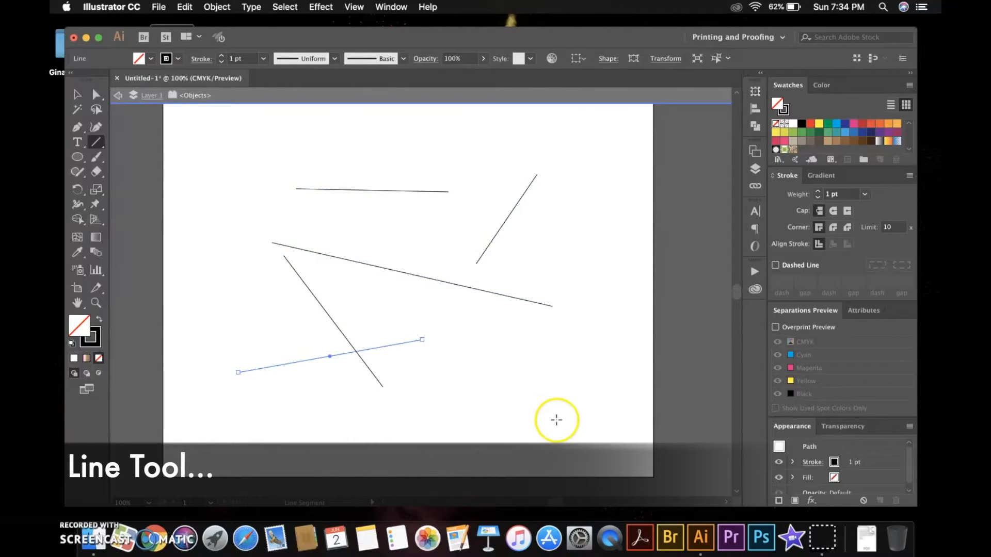
pyautogui.moveTo(563, 417); pyautogui.dragTo(235, 414)
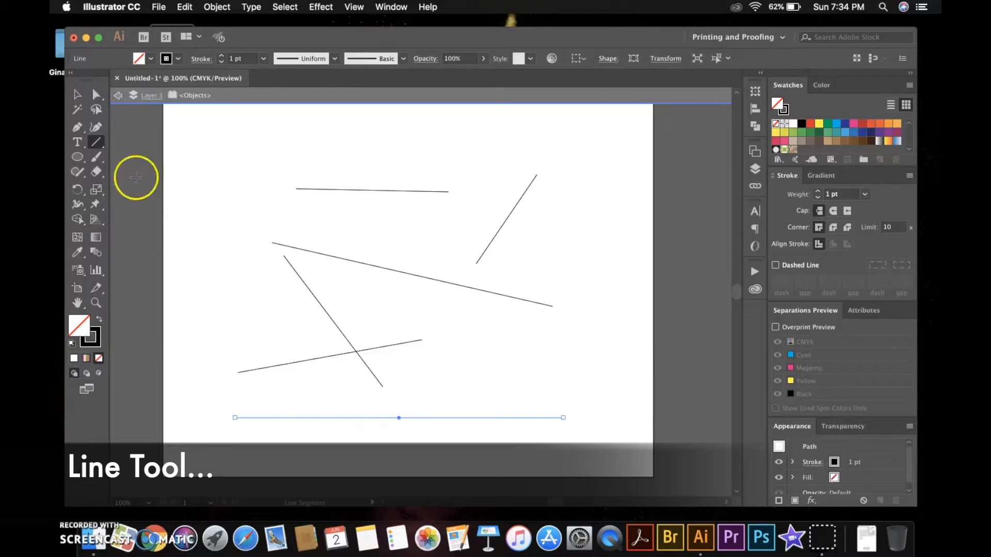
# Delete the six lines and tear off the Pen tool group as a floating toolbar over the artboard.
pyautogui.moveTo(223, 149); pyautogui.dragTo(536, 439)
pyautogui.press('Delete')
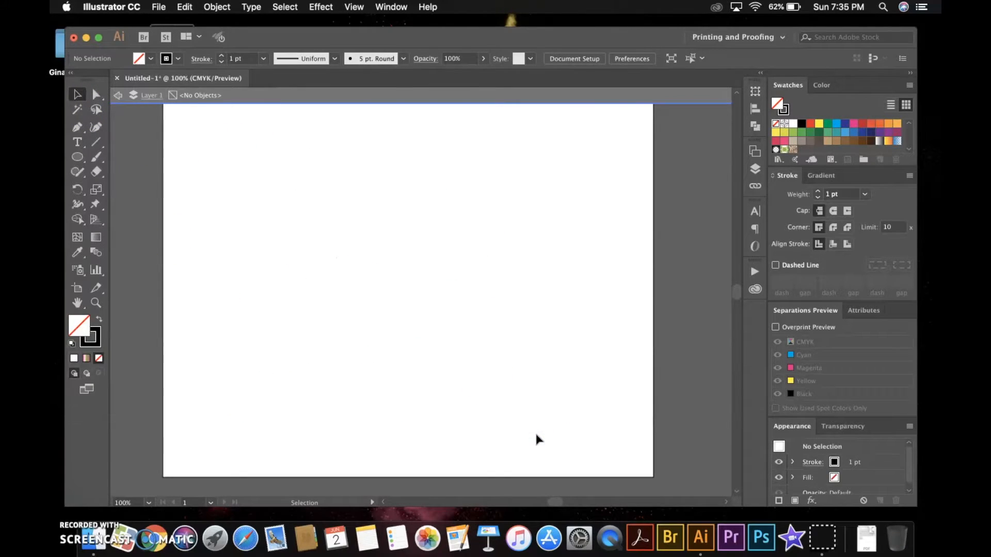
pyautogui.click(81, 131)
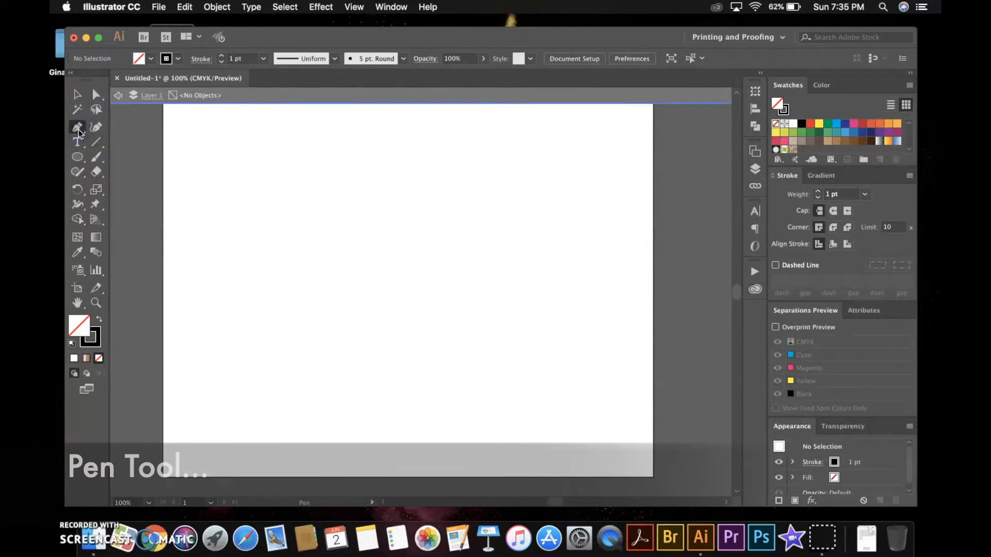
pyautogui.click(229, 150)
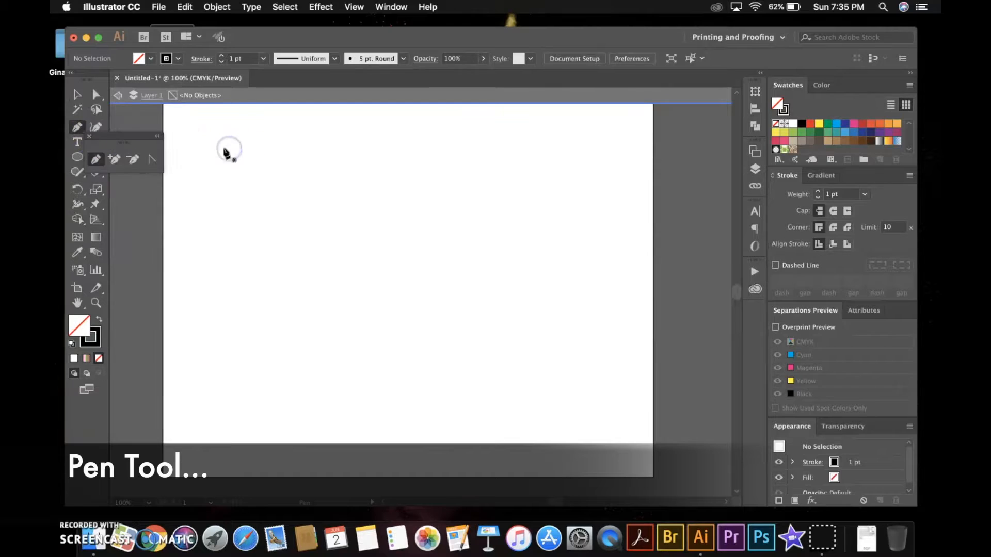
pyautogui.moveTo(148, 132); pyautogui.dragTo(181, 127)
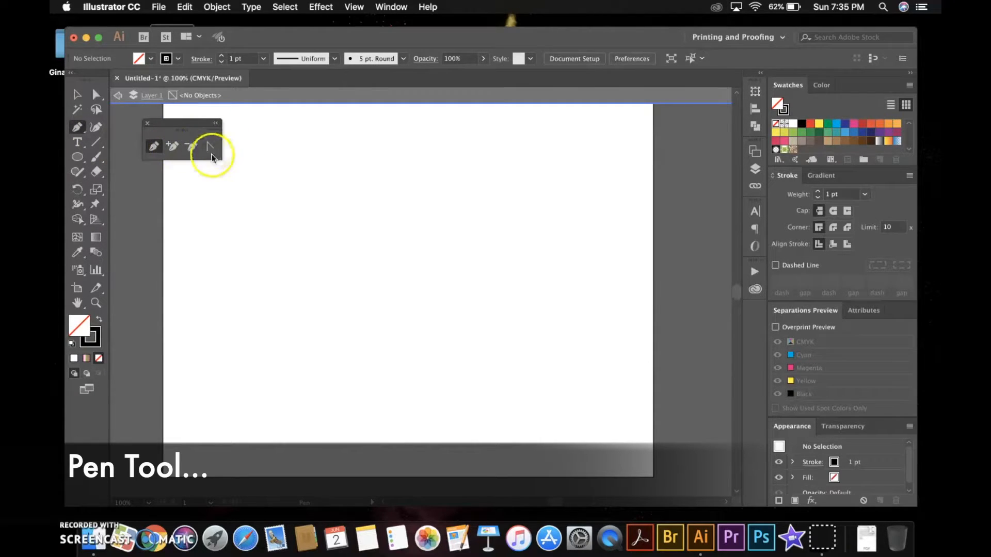
# Draw a closed zigzag shape of straight segments with the Pen tool, undoing the horizontal segments tried first.
pyautogui.click(221, 241)
pyautogui.click(368, 240)
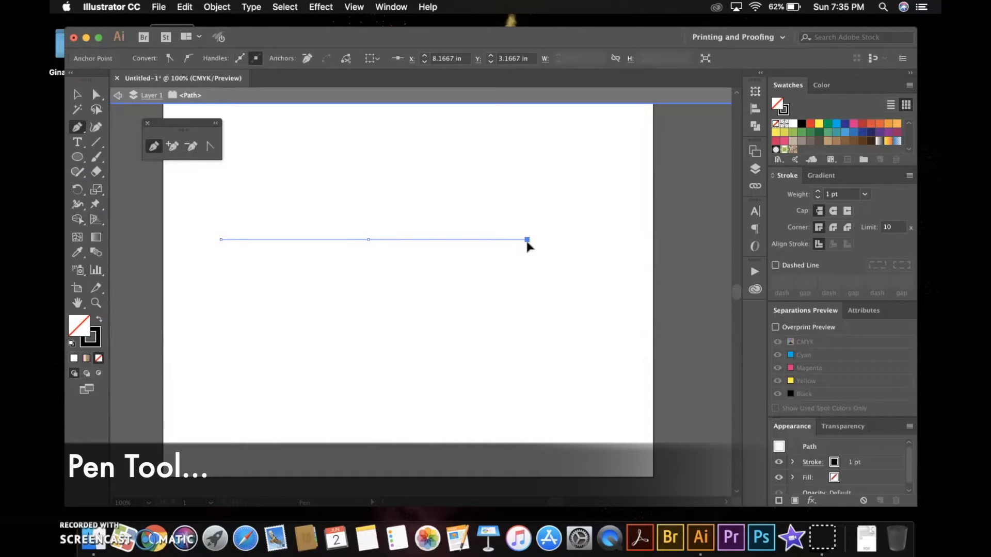
pyautogui.press('super+z')
pyautogui.click(372, 171)
pyautogui.click(350, 227)
pyautogui.click(446, 194)
pyautogui.click(429, 263)
pyautogui.click(526, 314)
pyautogui.click(448, 365)
pyautogui.click(303, 252)
pyautogui.click(218, 295)
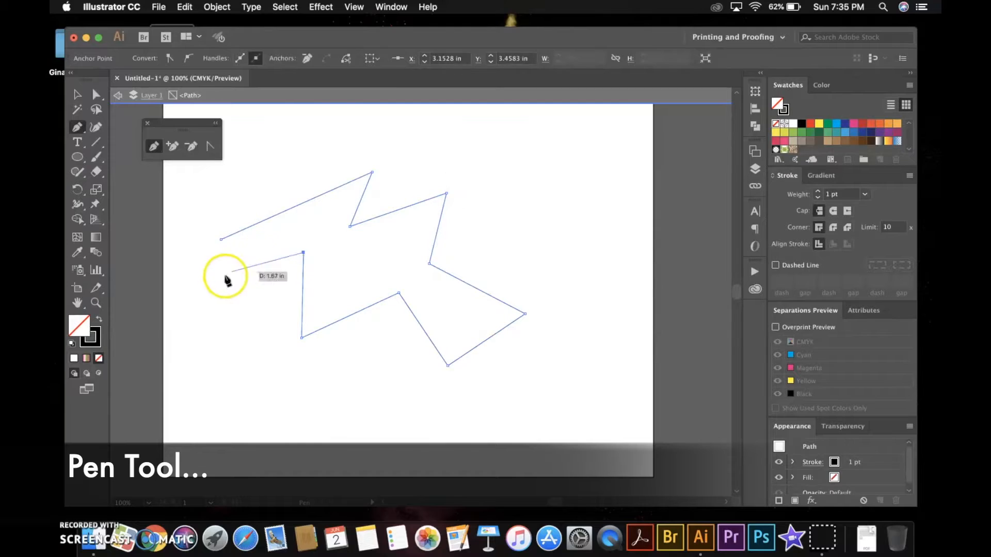
pyautogui.click(221, 240)
pyautogui.press('v')
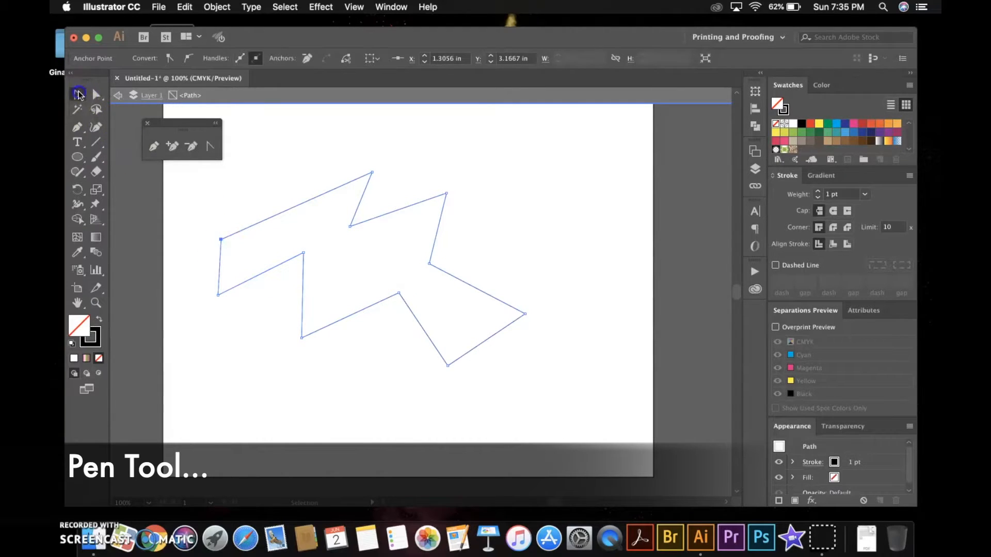
# Fill the zigzag shape with light blue and deselect it.
pyautogui.click(330, 387)
pyautogui.click(339, 321)
pyautogui.doubleClick(78, 325)
pyautogui.click(810, 228)
pyautogui.click(604, 422)
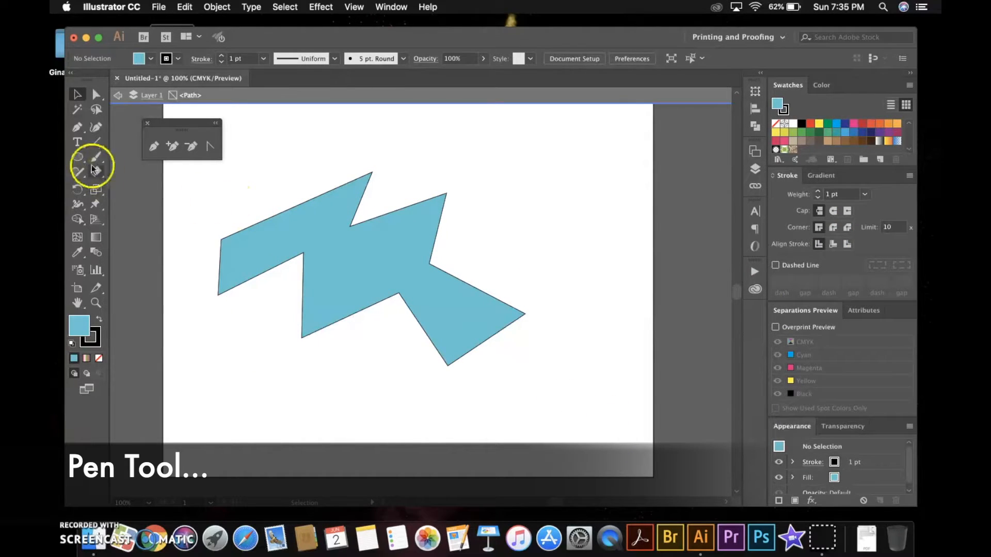
# Draw a circle over the right part of the zigzag shape and cut it out with Pathfinder Minus Front.
pyautogui.moveTo(448, 236); pyautogui.dragTo(512, 316)
pyautogui.press('super+shift+F9')
pyautogui.press('v')
pyautogui.press('super+a')
pyautogui.click(627, 122)
pyautogui.click(616, 258)
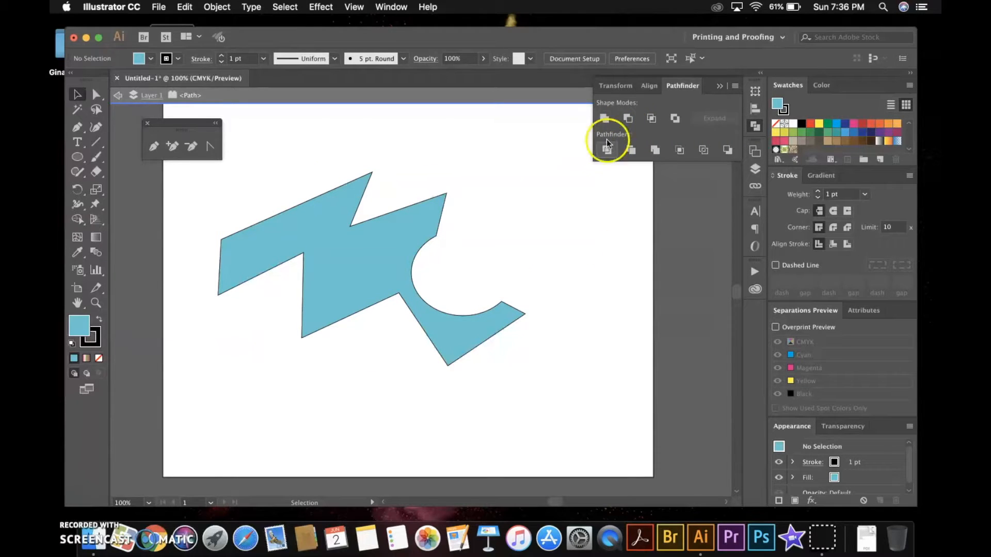
# Collapse the Pathfinder controls and delete the cut zigzag shape from the artboard.
pyautogui.click(720, 86)
pyautogui.click(394, 241)
pyautogui.press('Delete')
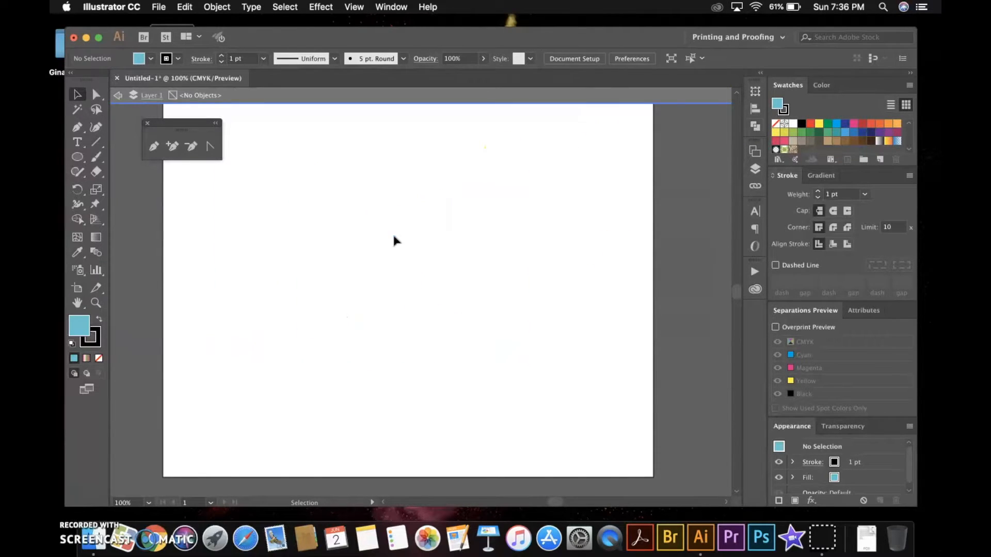
# Draw a closed wavy shape across the artboard with the Pen tool, pulling curve handles at its anchor points.
pyautogui.click(76, 127)
pyautogui.click(226, 262)
pyautogui.moveTo(337, 207); pyautogui.dragTo(387, 214)
pyautogui.moveTo(407, 258); pyautogui.dragTo(440, 266)
pyautogui.moveTo(494, 216); pyautogui.dragTo(522, 217)
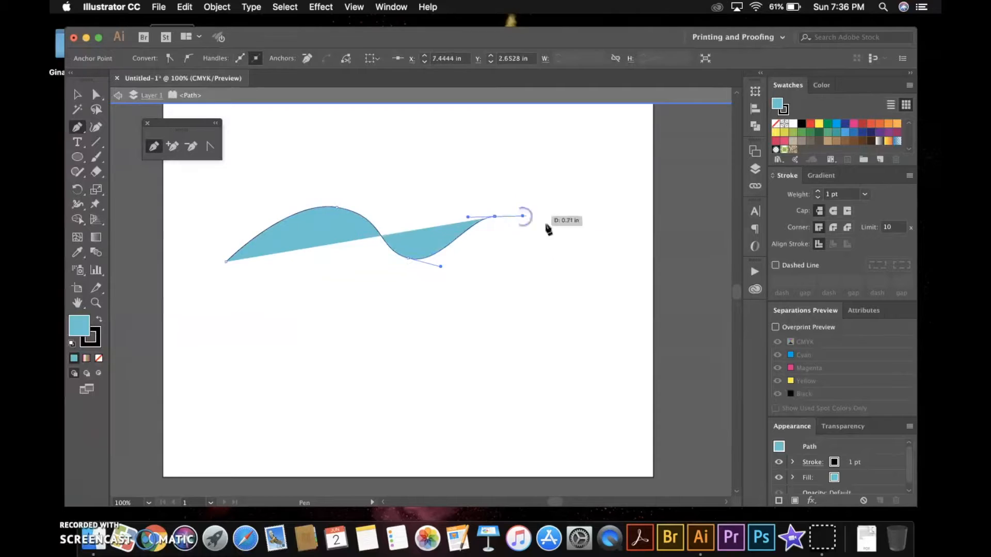
pyautogui.moveTo(579, 266); pyautogui.dragTo(598, 281)
pyautogui.moveTo(611, 334); pyautogui.dragTo(583, 333)
pyautogui.moveTo(470, 307); pyautogui.dragTo(462, 327)
pyautogui.moveTo(395, 382); pyautogui.dragTo(364, 353)
pyautogui.moveTo(311, 312); pyautogui.dragTo(286, 334)
pyautogui.moveTo(206, 348); pyautogui.dragTo(208, 325)
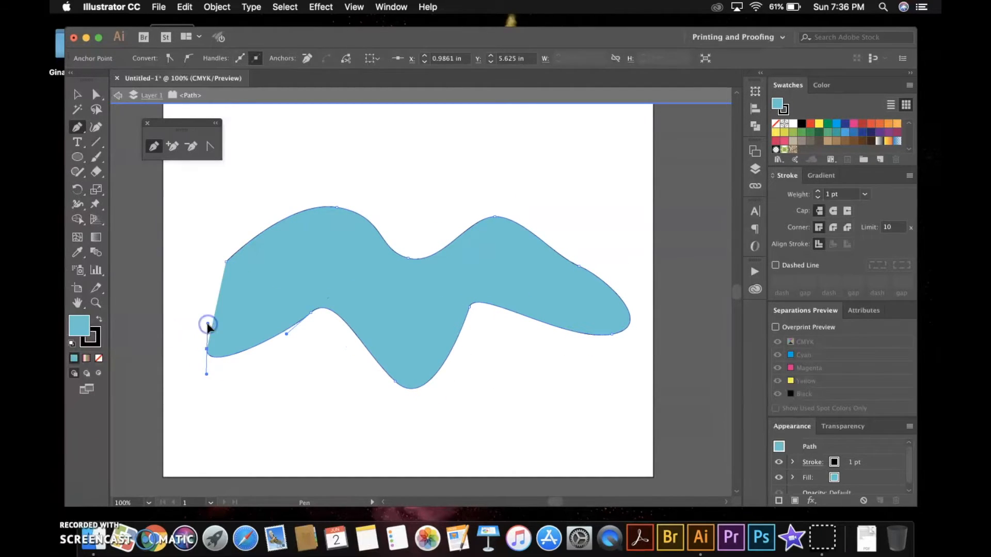
pyautogui.click(77, 96)
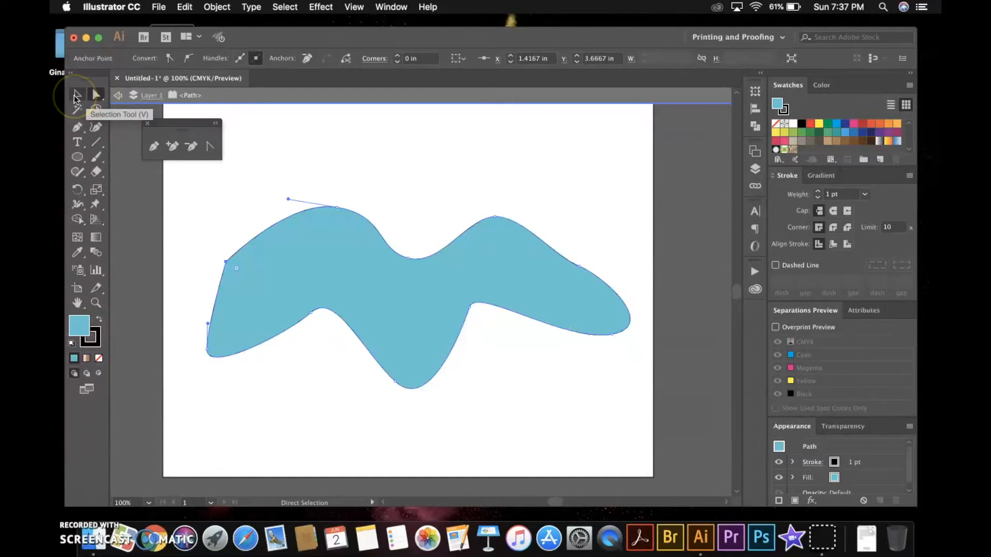
# Reshape the wavy shape's upper and right curves through its anchor points and handles, and convert its left corner to a smooth point.
pyautogui.moveTo(494, 216); pyautogui.dragTo(494, 183)
pyautogui.click(579, 266)
pyautogui.moveTo(551, 233); pyautogui.dragTo(572, 236)
pyautogui.moveTo(621, 312); pyautogui.dragTo(608, 354)
pyautogui.moveTo(337, 208); pyautogui.dragTo(334, 199)
pyautogui.moveTo(383, 206); pyautogui.dragTo(383, 181)
pyautogui.moveTo(416, 289); pyautogui.dragTo(416, 287)
pyautogui.moveTo(409, 258); pyautogui.dragTo(404, 229)
pyautogui.click(209, 146)
pyautogui.moveTo(226, 262); pyautogui.dragTo(249, 219)
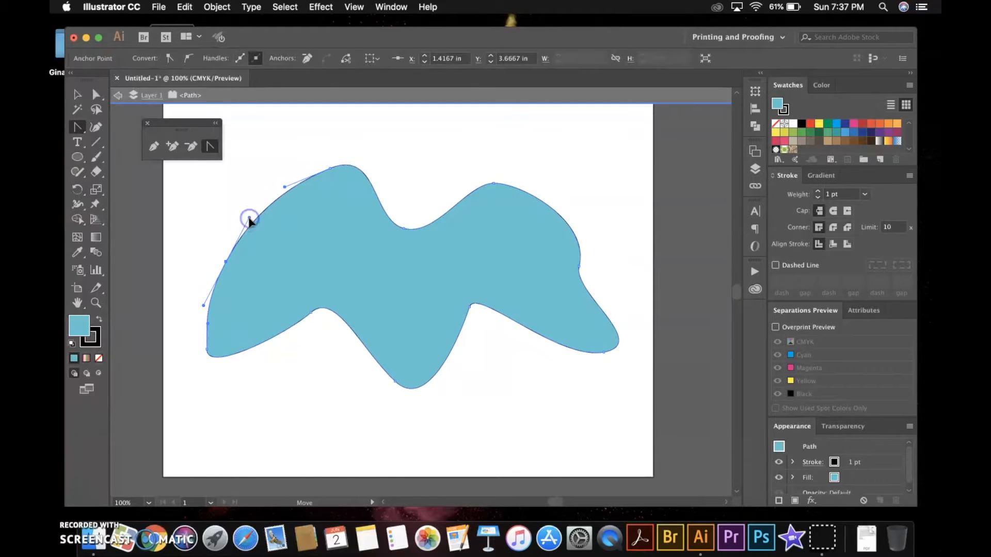
# Delete the two leftmost anchor points of the wavy shape, and add a point on its left edge that is pulled outward.
pyautogui.click(191, 146)
pyautogui.click(225, 262)
pyautogui.click(207, 350)
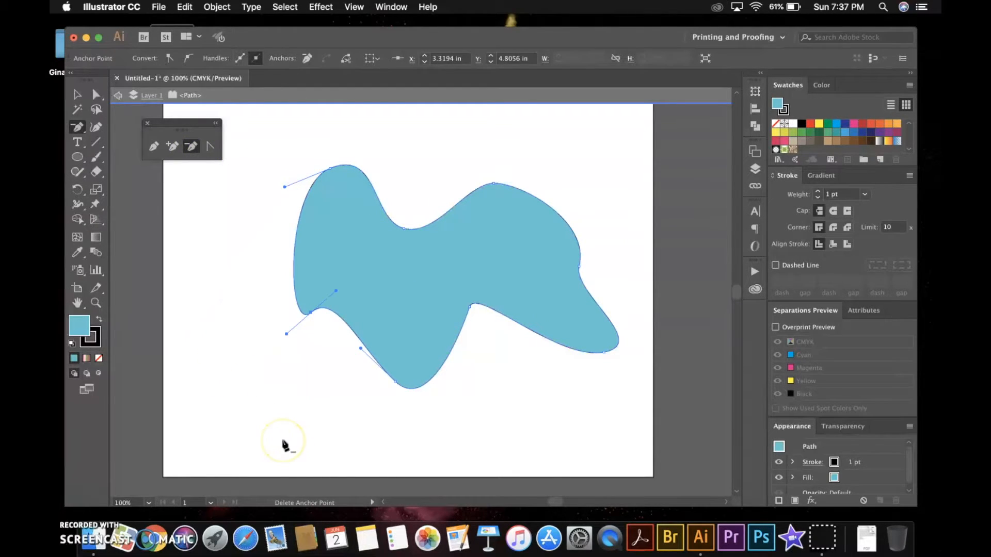
pyautogui.click(173, 149)
pyautogui.click(295, 242)
pyautogui.moveTo(295, 242); pyautogui.dragTo(240, 235)
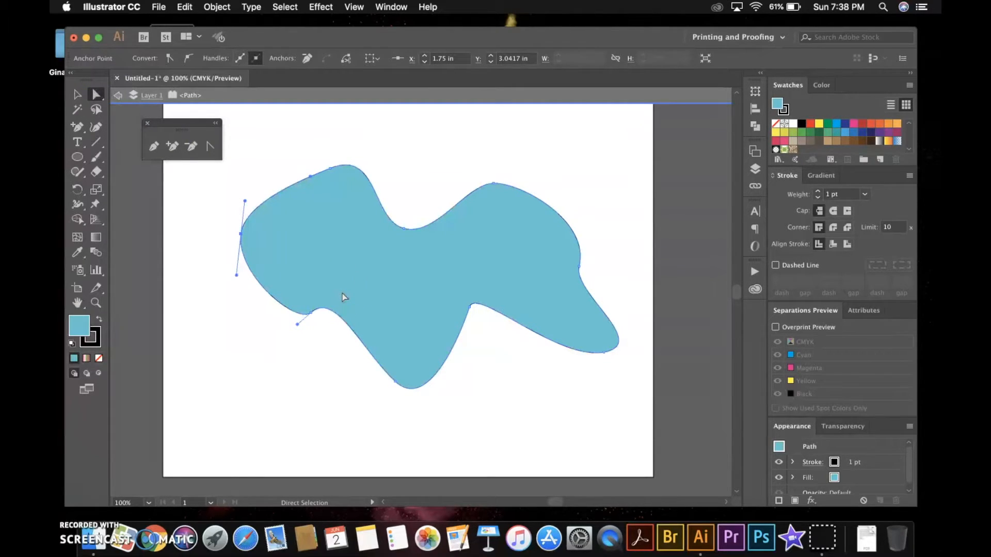
# Delete the wavy shape and paint a freehand curving stroke across the artboard with the Paintbrush.
pyautogui.press('v')
pyautogui.press('Delete')
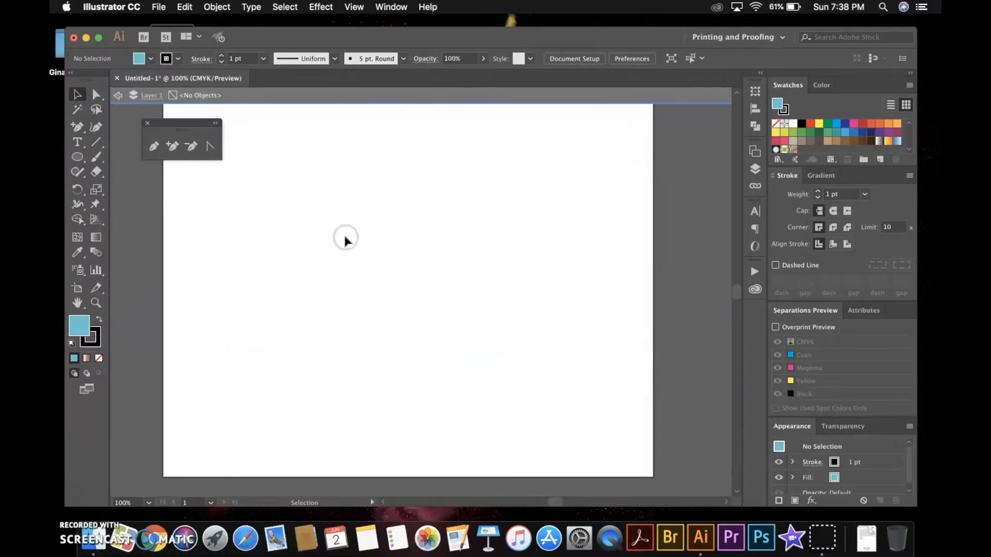
pyautogui.click(95, 158)
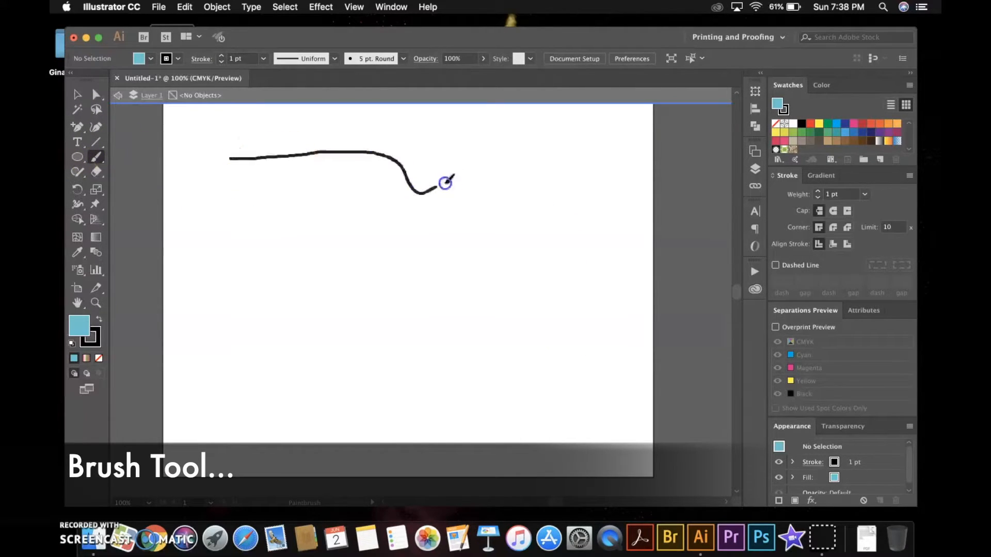
pyautogui.moveTo(535, 295); pyautogui.dragTo(538, 292)
# Move an anchor point of the painted stroke up and to the right, and adjust its curve with the Anchor Point tool.
pyautogui.moveTo(186, 126); pyautogui.dragTo(378, 133)
pyautogui.moveTo(452, 181); pyautogui.dragTo(480, 164)
pyautogui.moveTo(76, 130); pyautogui.dragTo(133, 171)
pyautogui.moveTo(480, 164); pyautogui.dragTo(510, 178)
pyautogui.press('v')
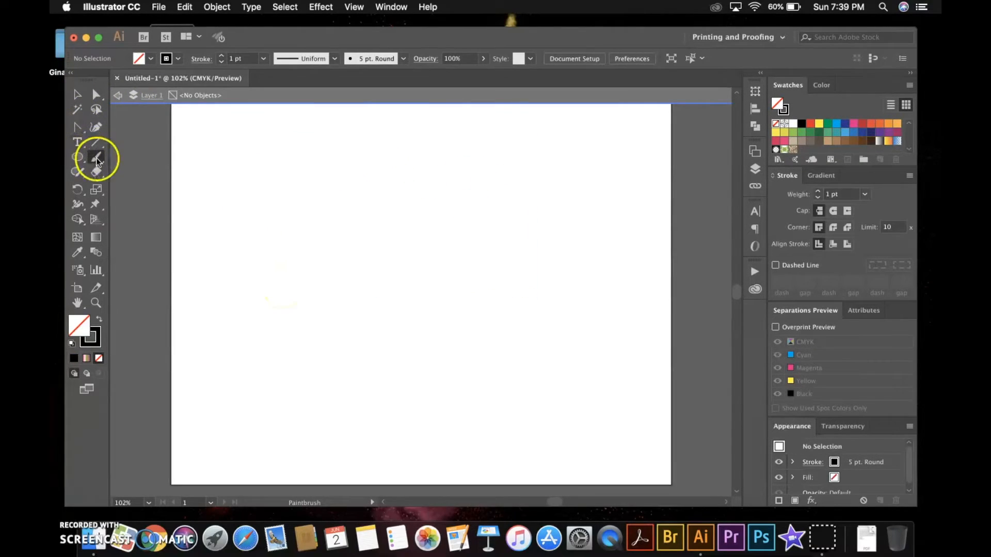
# Paint a thin, nearly horizontal black stroke in the artboard's upper left area with the Blob Brush.
pyautogui.moveTo(96, 156); pyautogui.dragTo(129, 170)
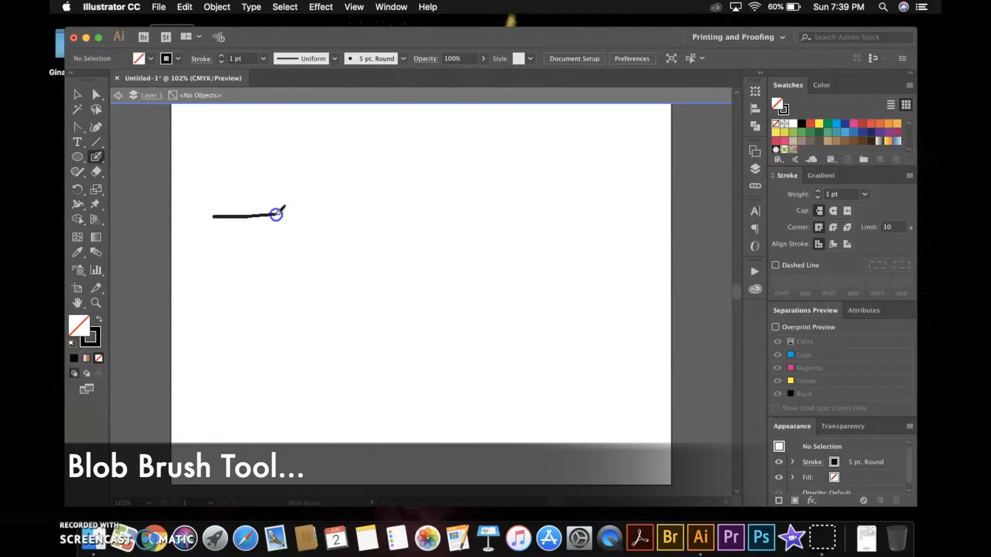
pyautogui.moveTo(398, 223); pyautogui.dragTo(398, 223)
# Widen the left end of the Blob Brush stroke into a wedge by moving its outline anchor points outward.
pyautogui.click(96, 303)
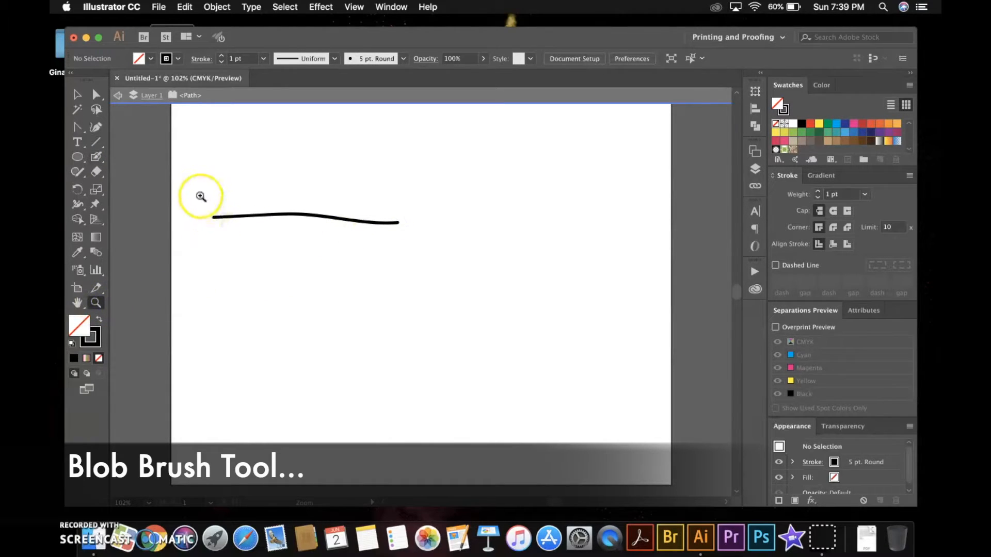
pyautogui.moveTo(283, 255); pyautogui.dragTo(283, 256)
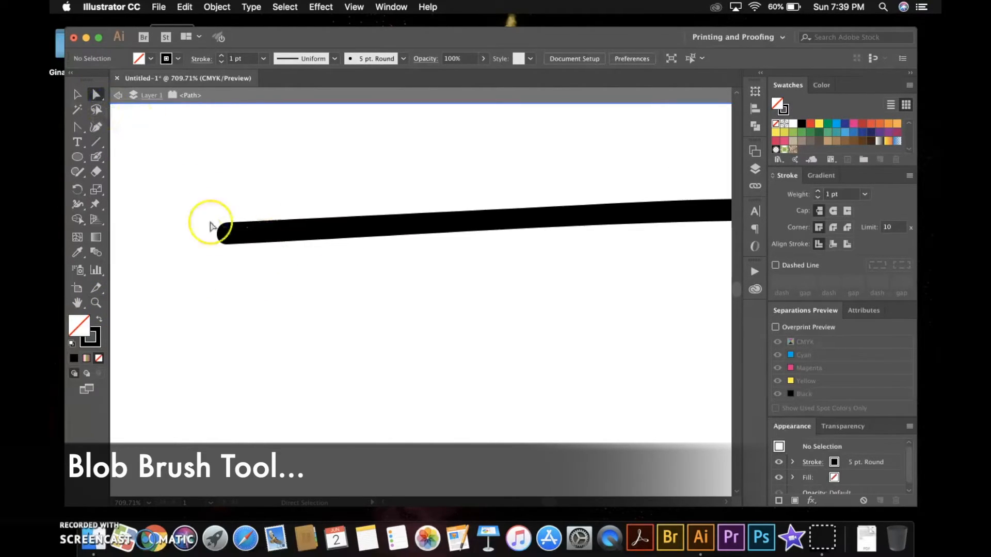
pyautogui.press('a')
pyautogui.click(227, 230)
pyautogui.moveTo(227, 221); pyautogui.dragTo(212, 161)
pyautogui.moveTo(227, 244); pyautogui.dragTo(239, 323)
pyautogui.moveTo(516, 208); pyautogui.dragTo(522, 172)
pyautogui.click(354, 7)
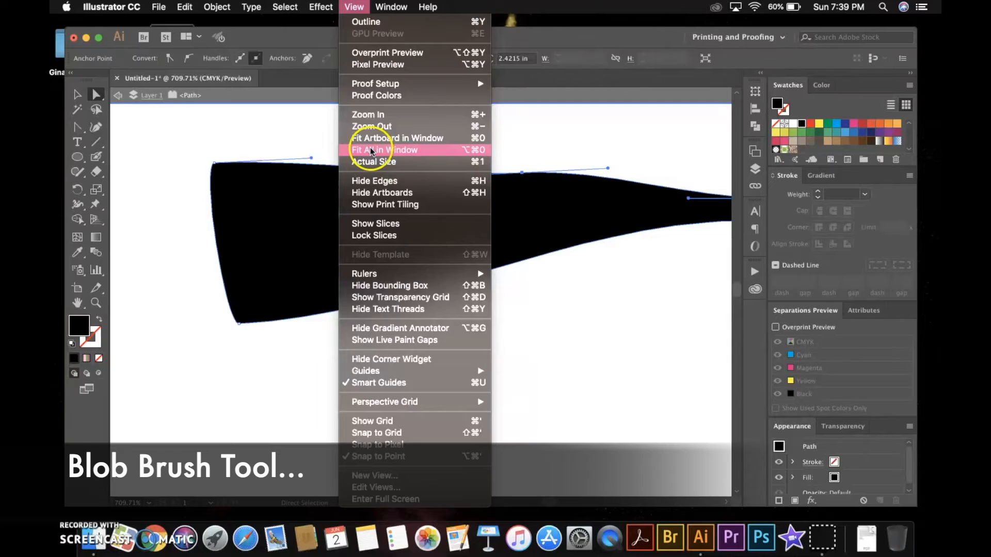
pyautogui.click(370, 151)
pyautogui.click(76, 95)
pyautogui.click(375, 372)
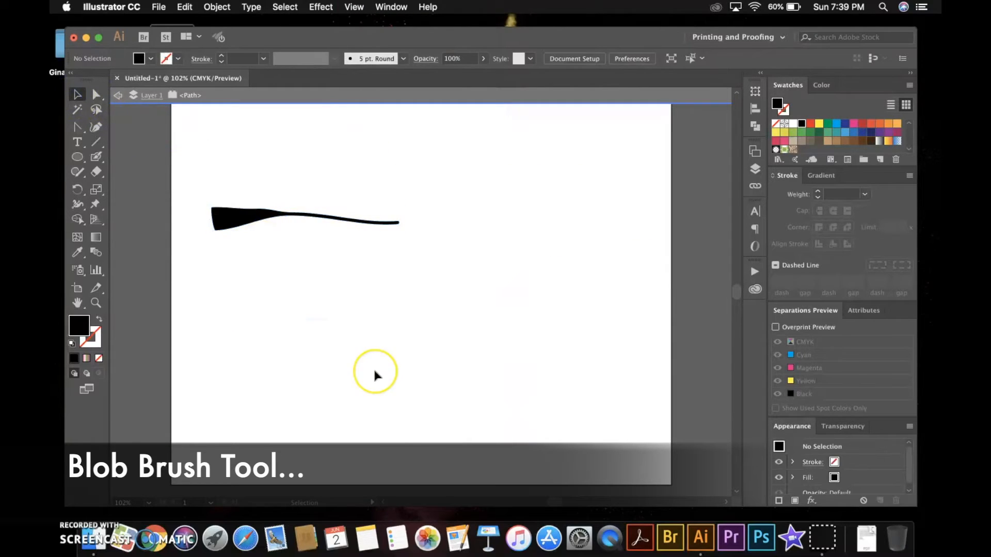
# Paint a second stroke below the first with the Paintbrush and bend it into a wave by moving its anchor points.
pyautogui.moveTo(96, 156); pyautogui.dragTo(138, 154)
pyautogui.moveTo(212, 269); pyautogui.dragTo(375, 266)
pyautogui.click(91, 100)
pyautogui.click(232, 265)
pyautogui.moveTo(233, 283)
pyautogui.mouseDown()
pyautogui.moveTo(261, 255)
pyautogui.moveTo(263, 237)
pyautogui.mouseUp()
pyautogui.moveTo(305, 272); pyautogui.dragTo(298, 282)
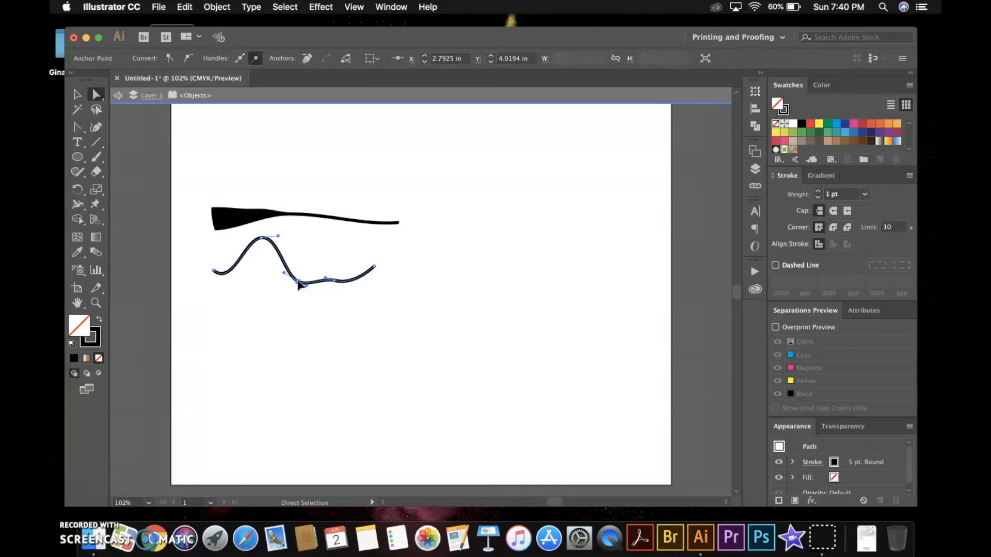
pyautogui.click(195, 185)
# Draw an unfilled rectangle with a black outline to the right of the two strokes.
pyautogui.moveTo(77, 156); pyautogui.dragTo(130, 159)
pyautogui.moveTo(534, 310); pyautogui.dragTo(546, 335)
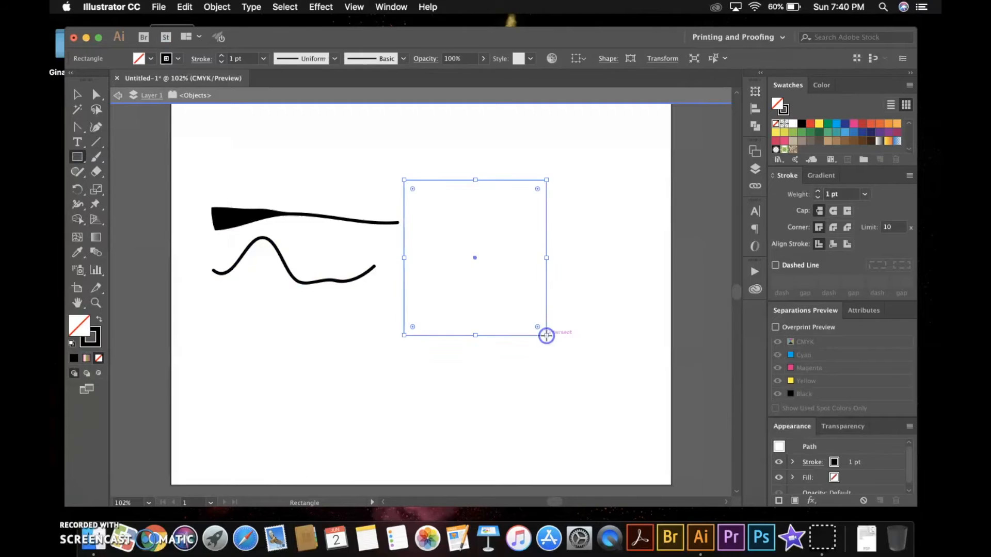
pyautogui.click(77, 94)
pyautogui.click(229, 145)
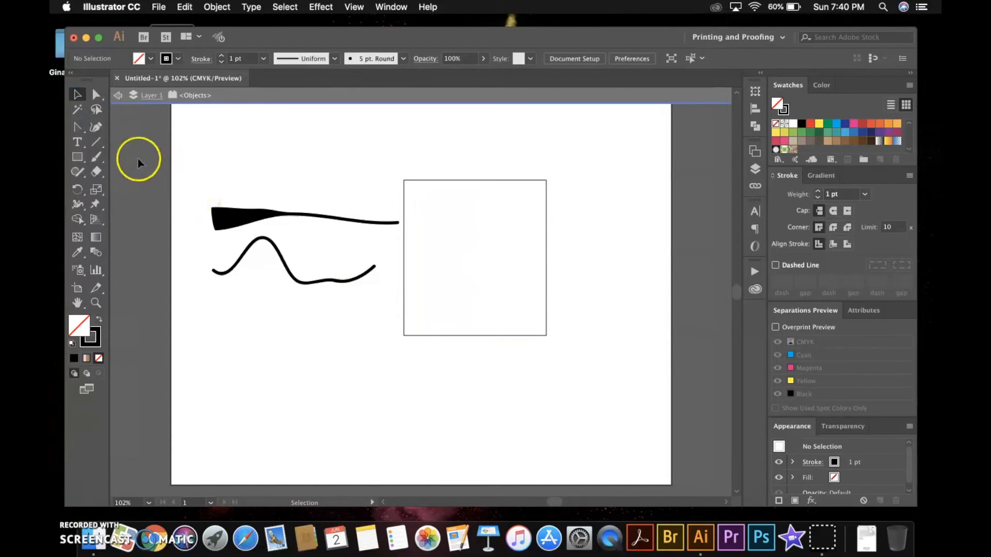
# Scribble dense Paintbrush strokes in the upper left corner of the rectangle.
pyautogui.moveTo(102, 156); pyautogui.dragTo(155, 157)
pyautogui.moveTo(413, 212); pyautogui.dragTo(407, 183)
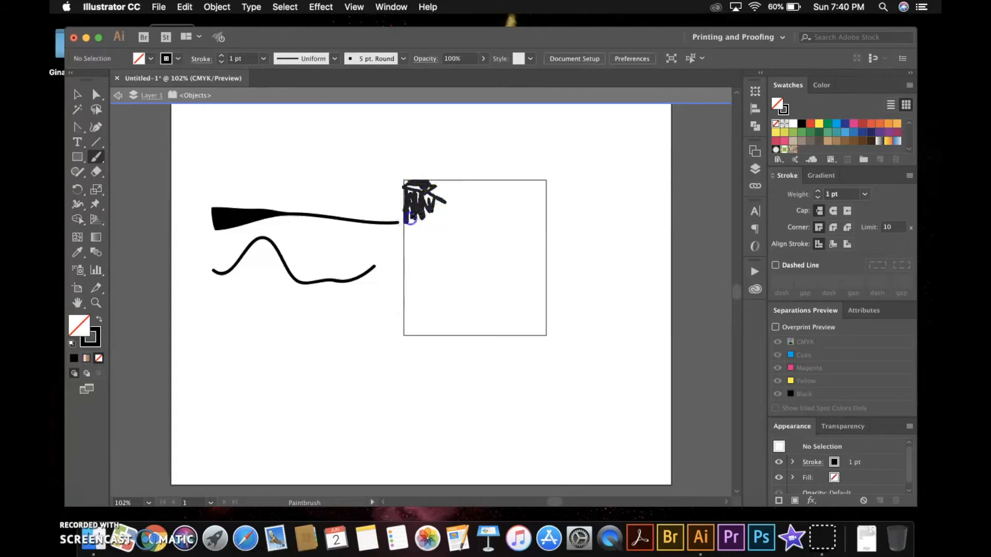
pyautogui.moveTo(418, 189); pyautogui.dragTo(454, 182)
# Select the scribbled Paintbrush strokes, examine their overlapping paths up close, and delete them.
pyautogui.click(82, 100)
pyautogui.click(428, 206)
pyautogui.click(95, 303)
pyautogui.moveTo(390, 173); pyautogui.dragTo(464, 239)
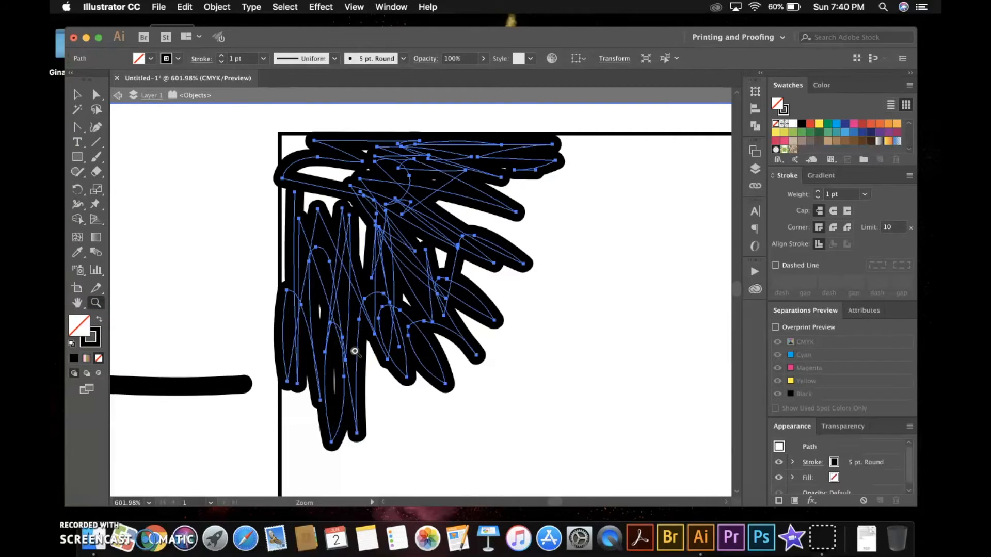
pyautogui.click(77, 95)
pyautogui.press('Delete')
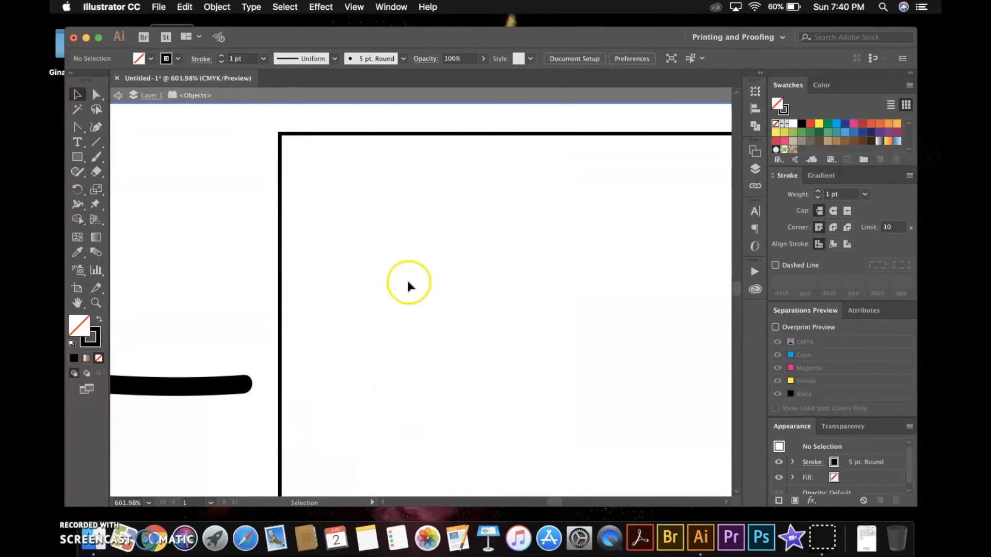
pyautogui.click(354, 7)
pyautogui.click(379, 152)
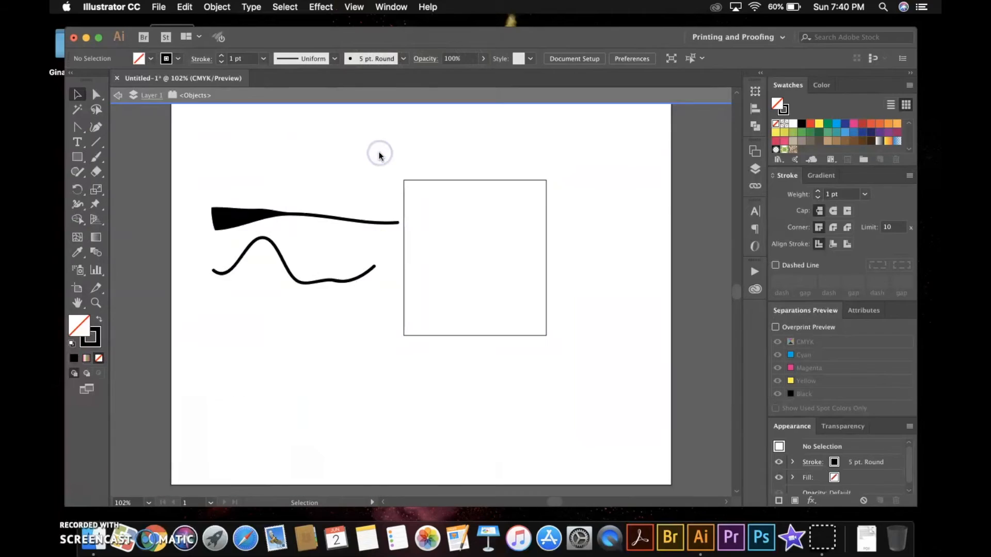
# Clear the remaining artwork from the artboard and detach the Shaper and Pencil tool group as a floating toolbar.
pyautogui.moveTo(372, 168); pyautogui.dragTo(465, 217)
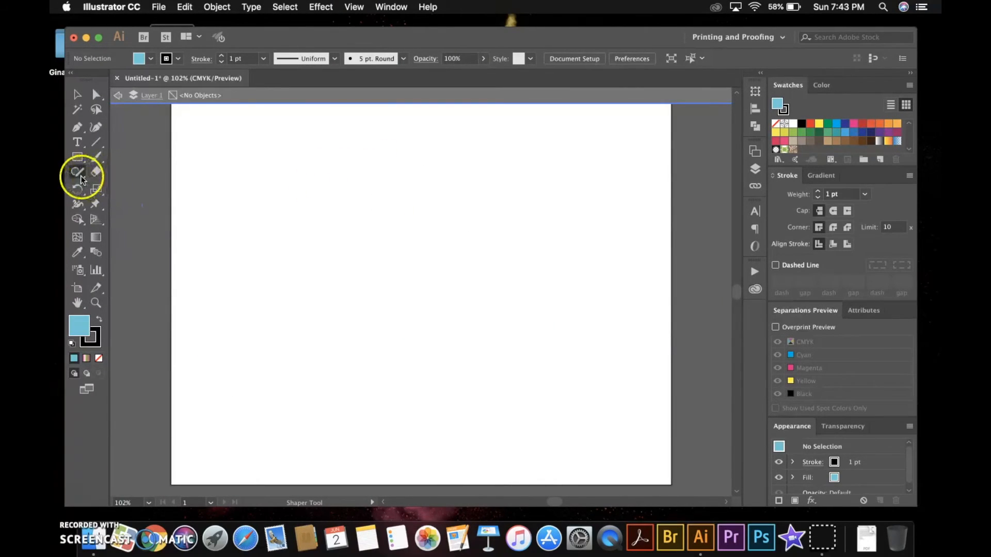
pyautogui.click(84, 180)
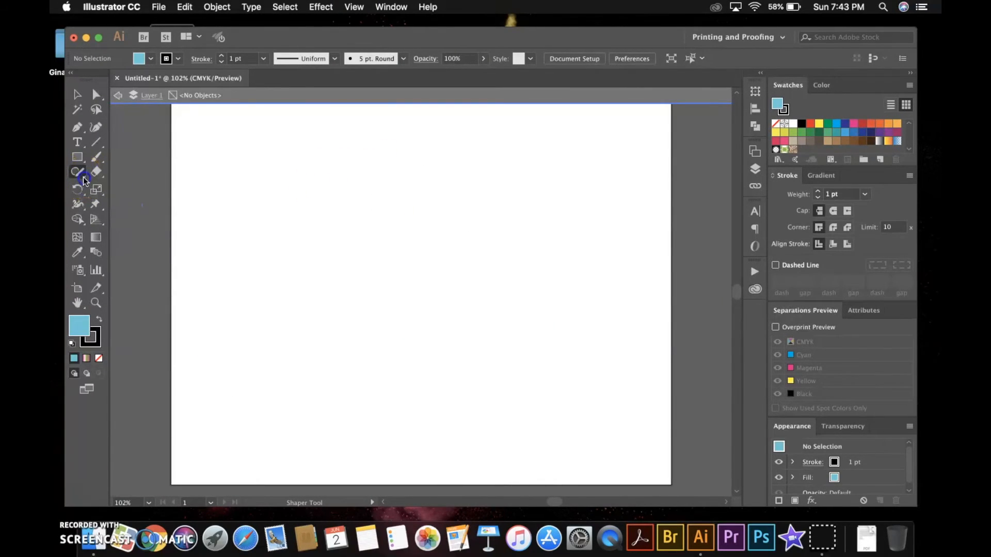
pyautogui.click(84, 179)
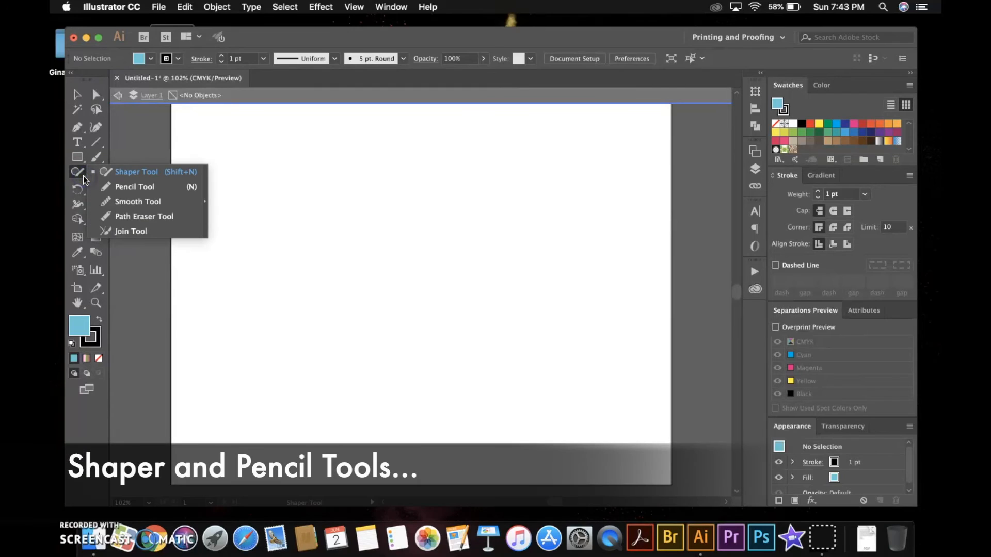
pyautogui.moveTo(136, 188); pyautogui.dragTo(205, 202)
pyautogui.moveTo(138, 184); pyautogui.dragTo(199, 138)
# Sketch a circle, a small square, a wide rectangle and a triangle on the artboard with the Shaper tool.
pyautogui.click(155, 160)
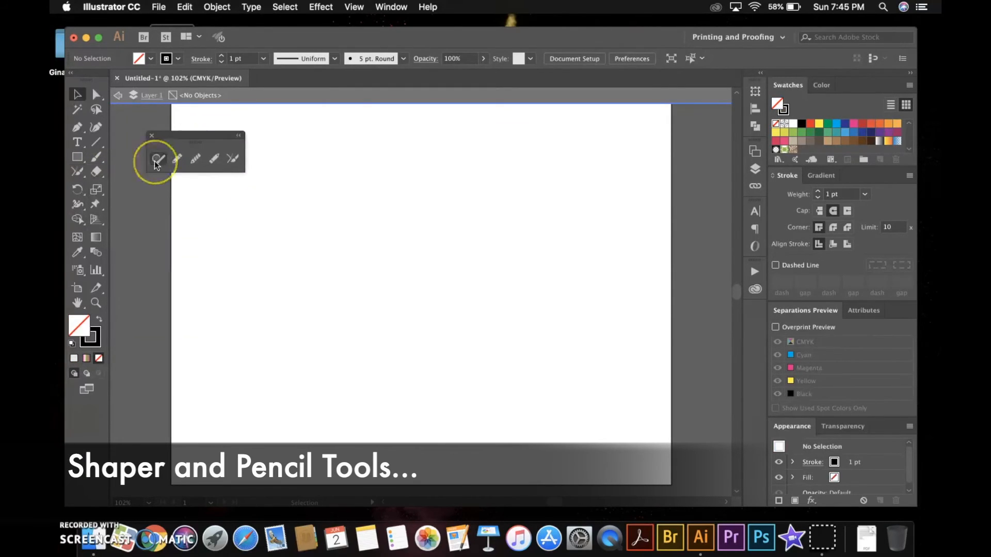
pyautogui.moveTo(427, 195)
pyautogui.mouseDown()
pyautogui.moveTo(434, 246)
pyautogui.moveTo(419, 201)
pyautogui.mouseUp()
pyautogui.moveTo(478, 245); pyautogui.dragTo(478, 290)
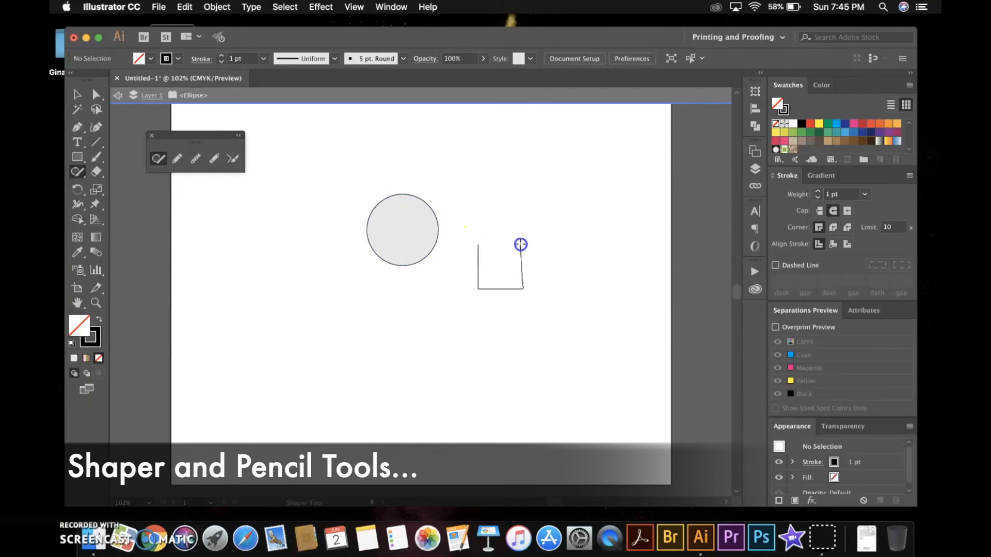
pyautogui.moveTo(488, 243); pyautogui.dragTo(479, 243)
pyautogui.moveTo(385, 349)
pyautogui.mouseDown()
pyautogui.moveTo(514, 389)
pyautogui.moveTo(594, 389)
pyautogui.moveTo(589, 352)
pyautogui.moveTo(389, 345)
pyautogui.mouseUp()
pyautogui.moveTo(220, 372)
pyautogui.mouseDown()
pyautogui.moveTo(268, 322)
pyautogui.moveTo(248, 377)
pyautogui.moveTo(216, 375)
pyautogui.mouseUp()
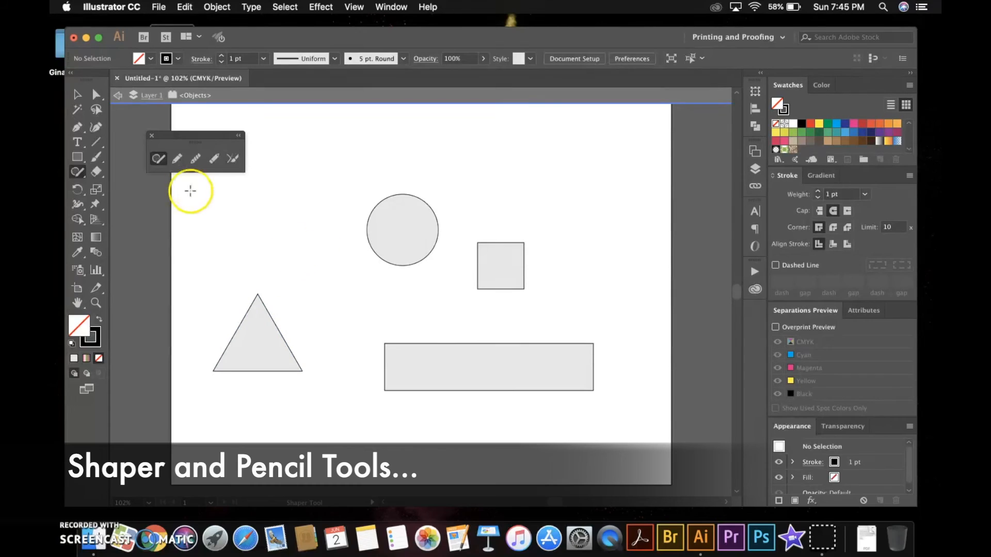
# Select the circle, square, rectangle and triangle together and delete them.
pyautogui.click(77, 94)
pyautogui.moveTo(242, 198); pyautogui.dragTo(574, 430)
pyautogui.press('Delete')
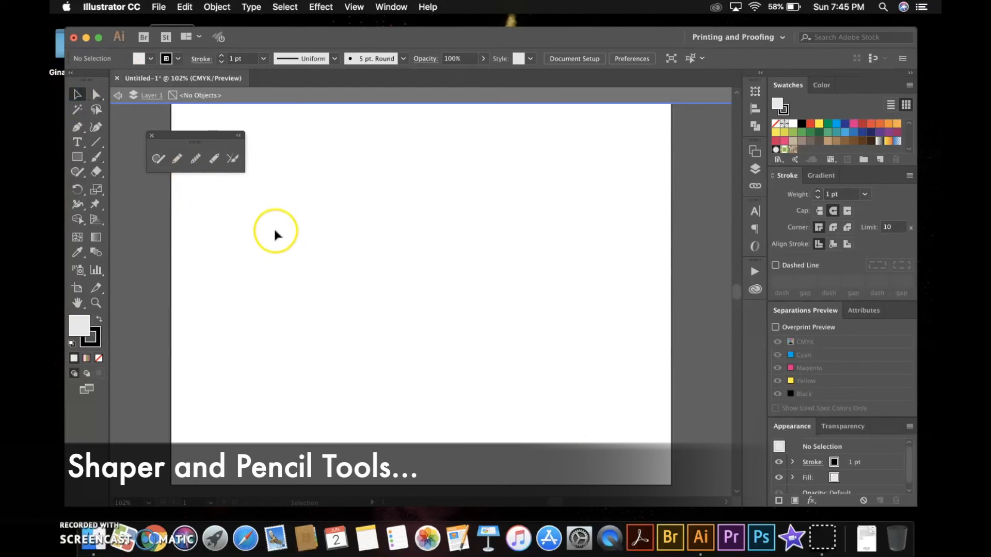
# Draw a freehand circle mid-artboard with the Pencil tool and even out its outline with the Smooth tool.
pyautogui.moveTo(480, 225)
pyautogui.mouseDown()
pyautogui.moveTo(369, 255)
pyautogui.moveTo(496, 251)
pyautogui.mouseUp()
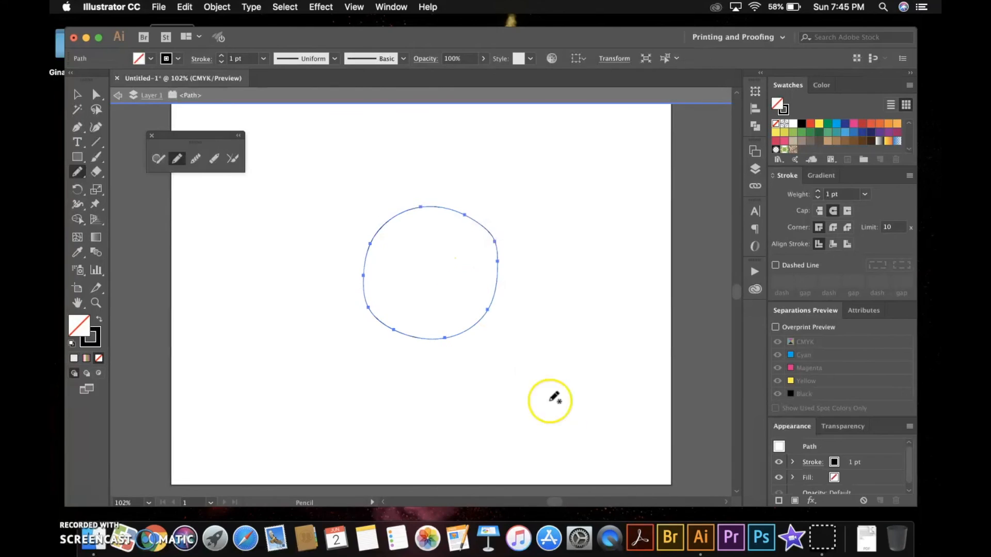
pyautogui.click(196, 162)
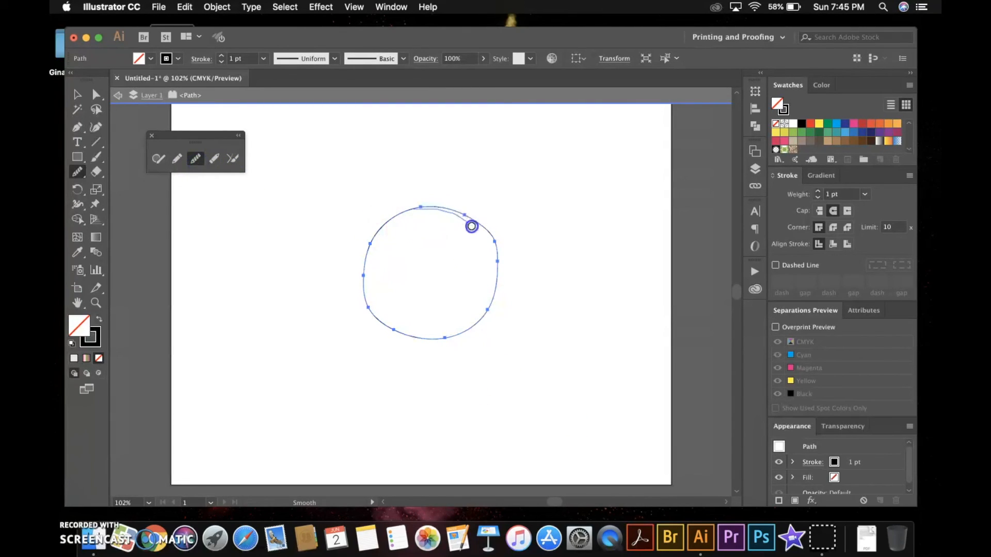
pyautogui.moveTo(493, 290); pyautogui.dragTo(467, 339)
pyautogui.moveTo(381, 241)
pyautogui.mouseDown()
pyautogui.moveTo(365, 292)
pyautogui.moveTo(432, 341)
pyautogui.mouseUp()
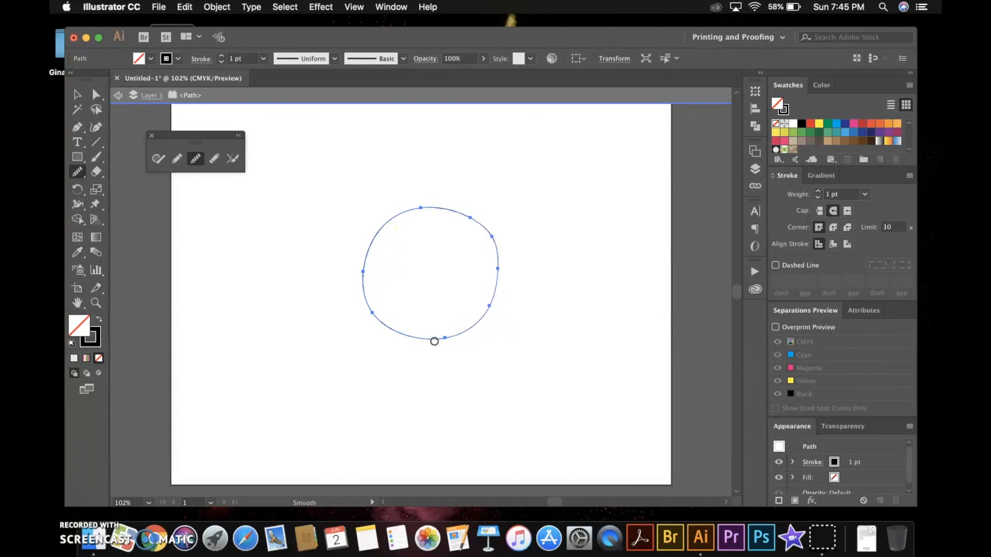
# Erase the left part of the circle's outline with the Path Eraser tool, and delete the rest of the path.
pyautogui.click(214, 159)
pyautogui.moveTo(398, 212); pyautogui.dragTo(360, 279)
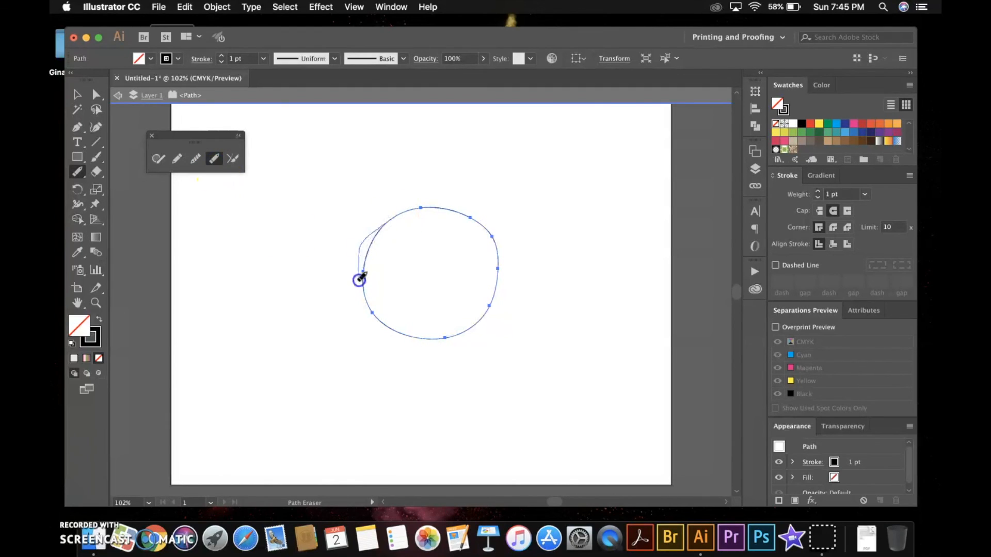
pyautogui.moveTo(397, 326); pyautogui.dragTo(398, 327)
pyautogui.click(492, 374)
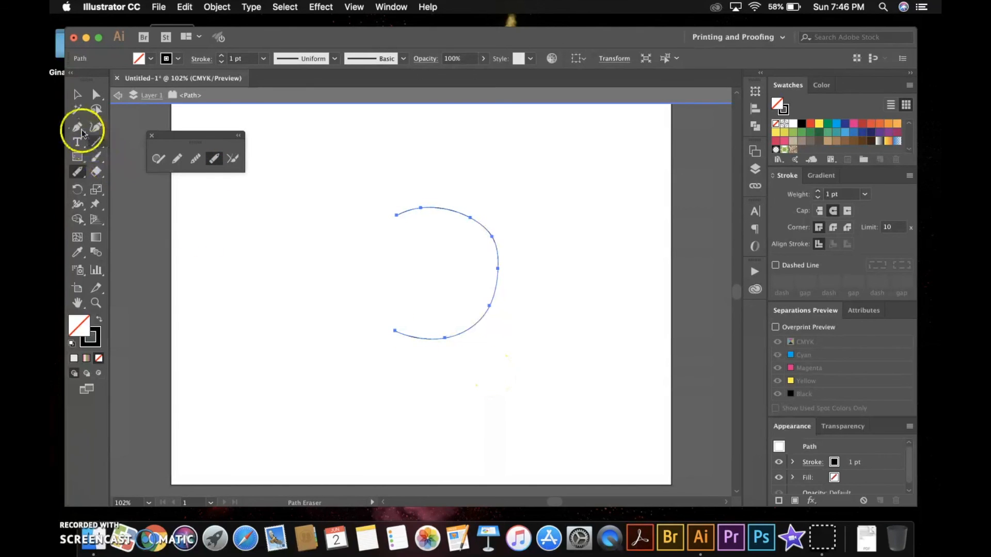
pyautogui.click(77, 95)
pyautogui.press('Delete')
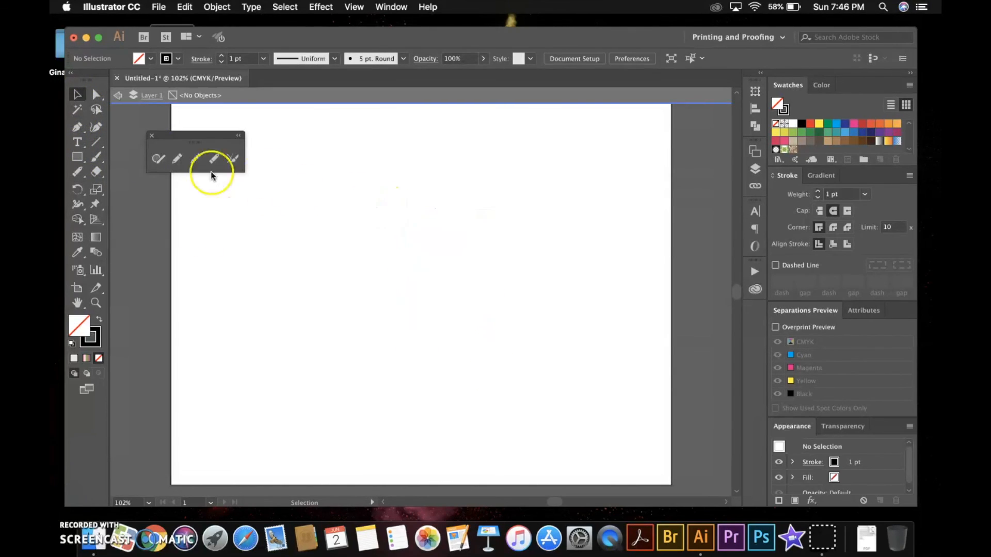